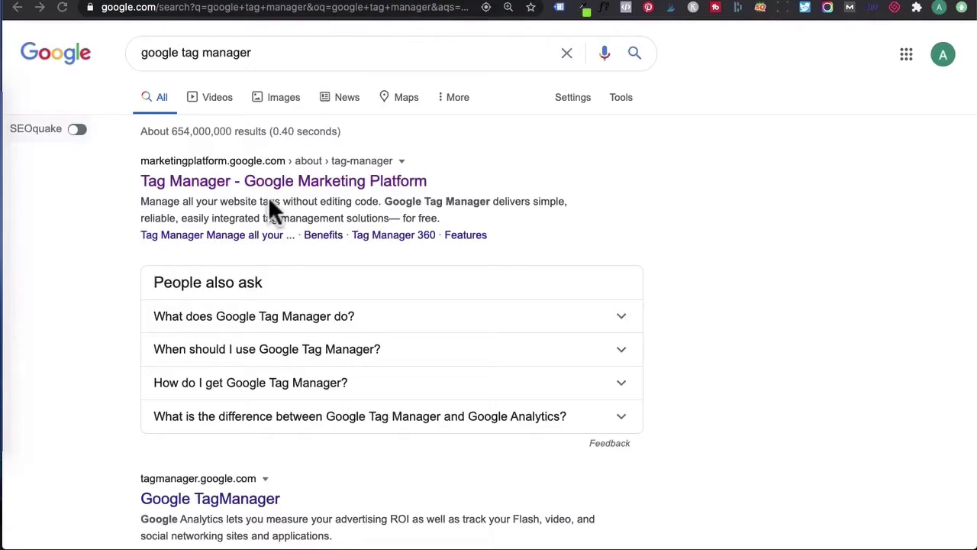
Go to Tag Manager from the search results and sign in to reach All accounts.
left_click(270, 184)
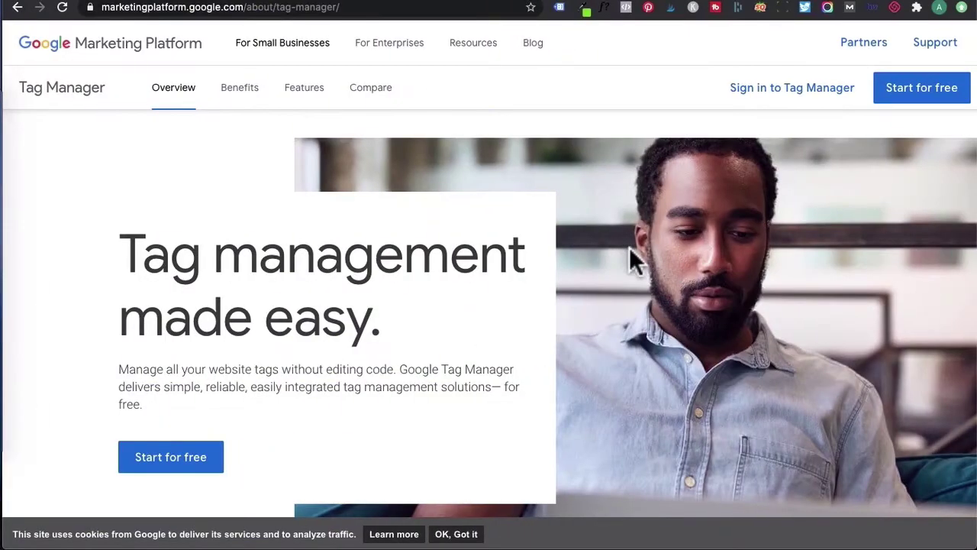
left_click(799, 90)
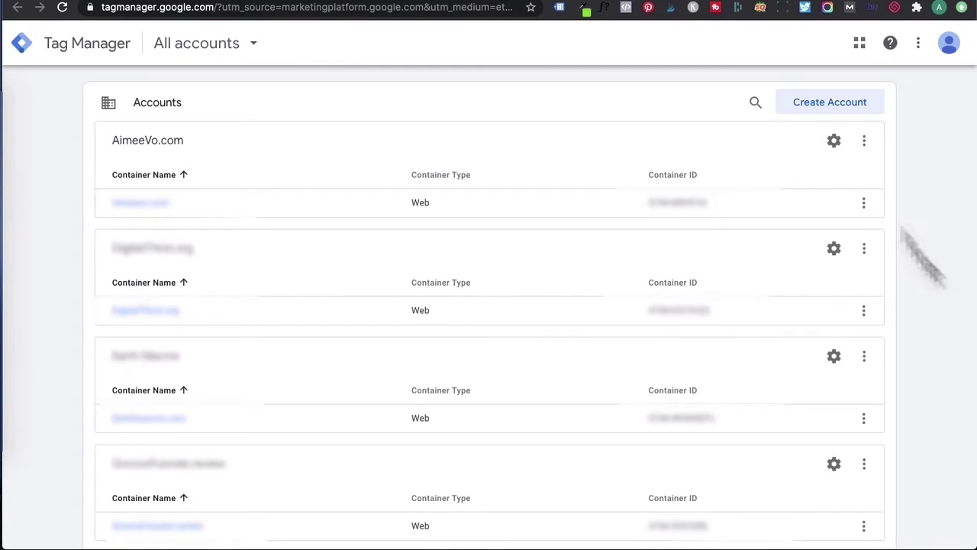
left_click(849, 111)
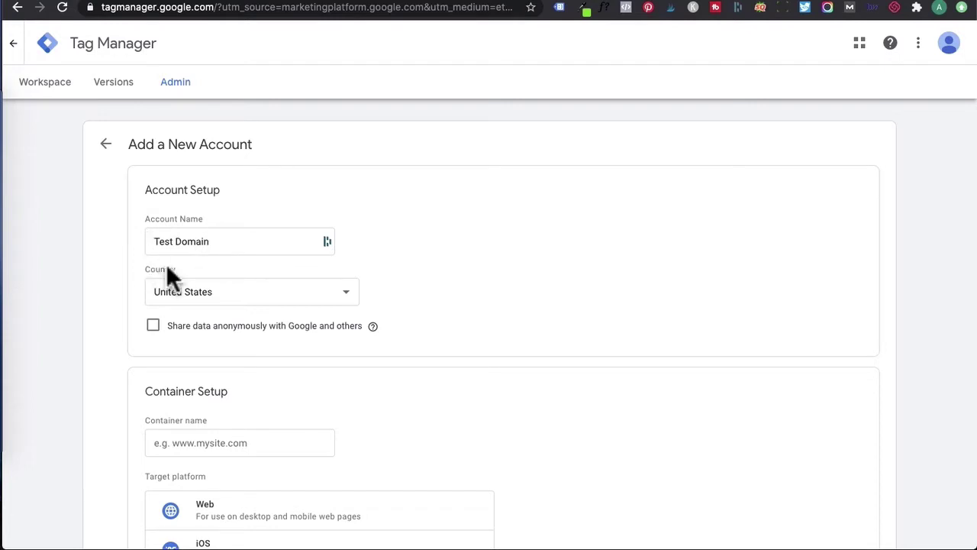
left_click(351, 290)
scroll(252, 114, "up", 15)
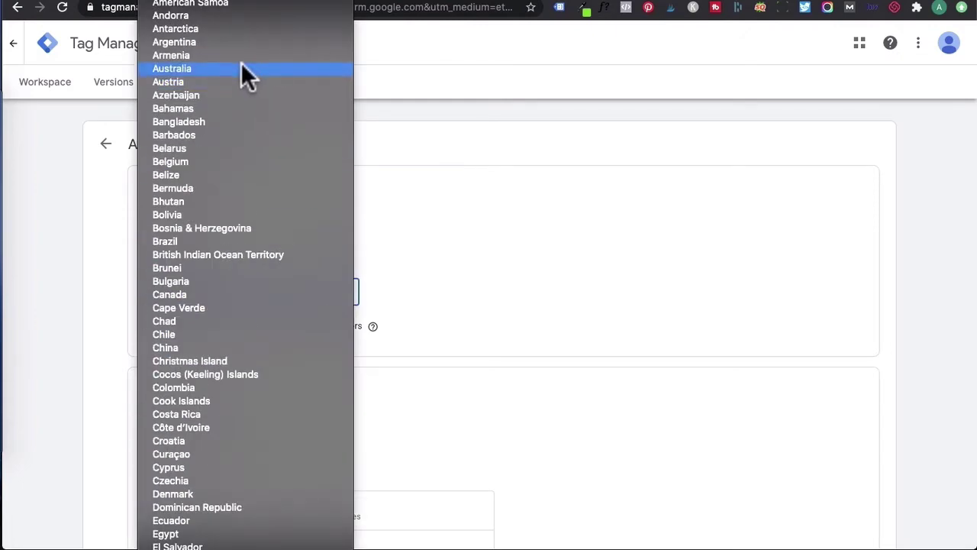
left_click(242, 64)
scroll(480, 395, "down", 1)
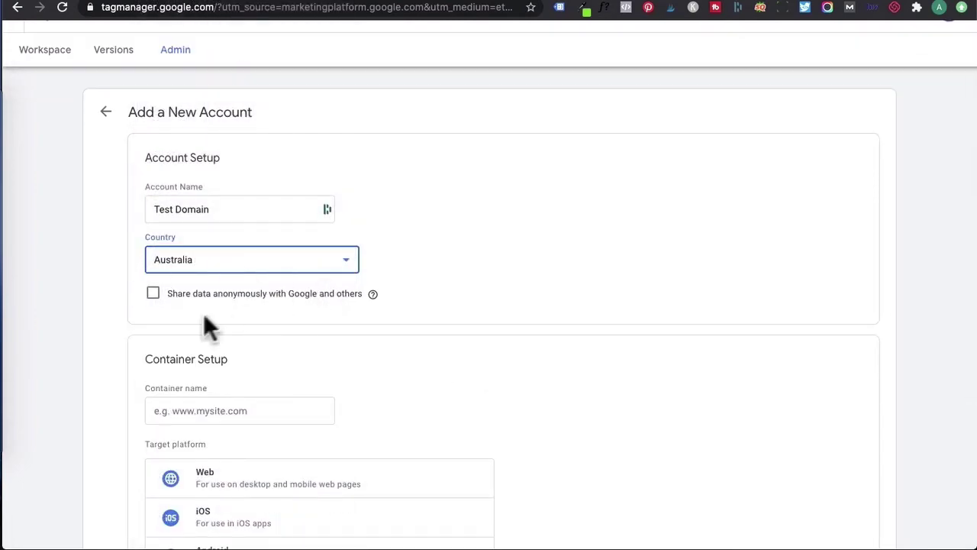
scroll(432, 350, "down", 2)
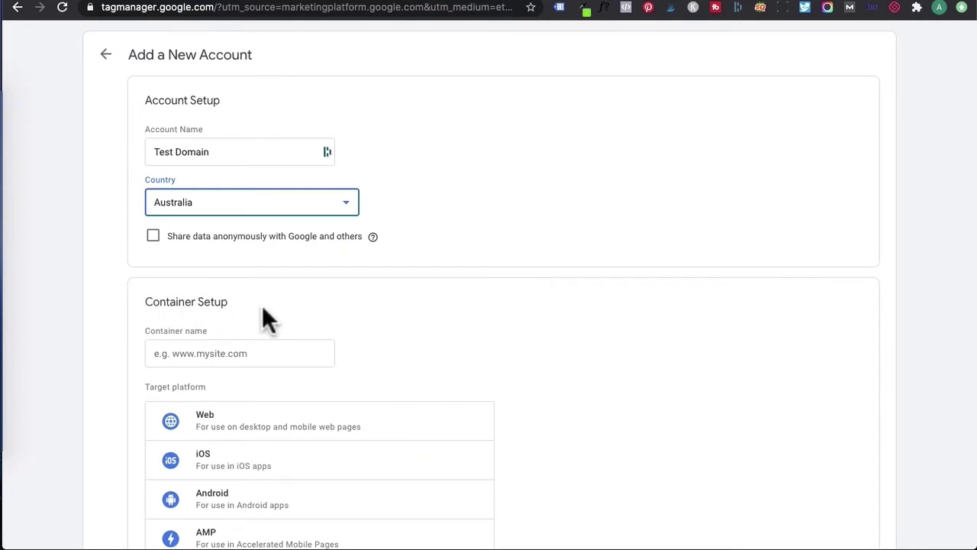
left_click(172, 352)
type("www.yourdomain.com")
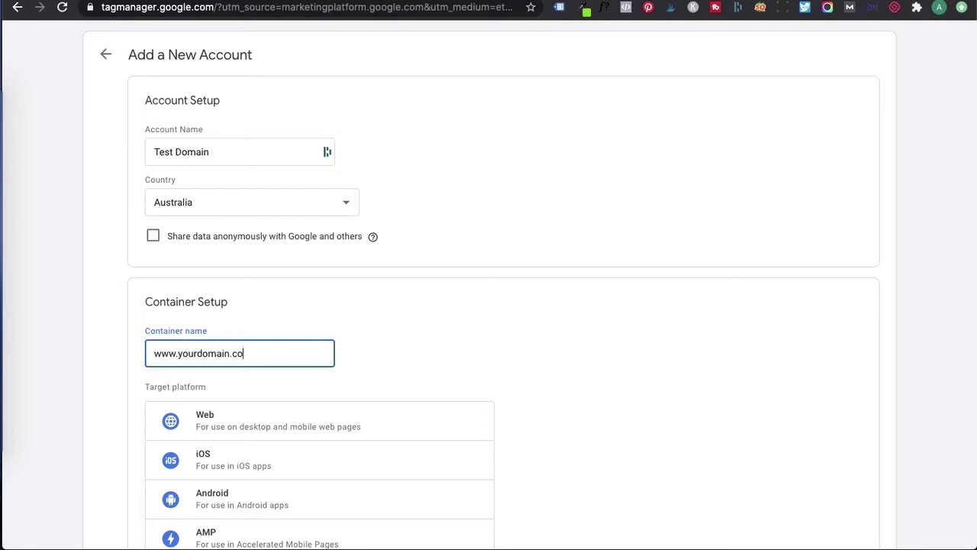
scroll(316, 246, "down", 3)
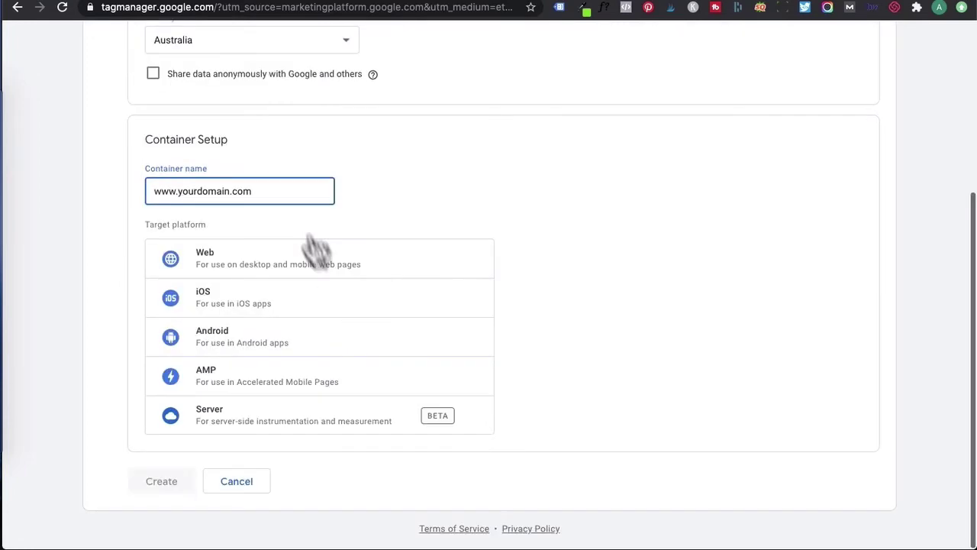
left_click(340, 259)
Submit the new account, accepting the GDPR Data Processing Terms and the Terms of Service.
left_click(164, 483)
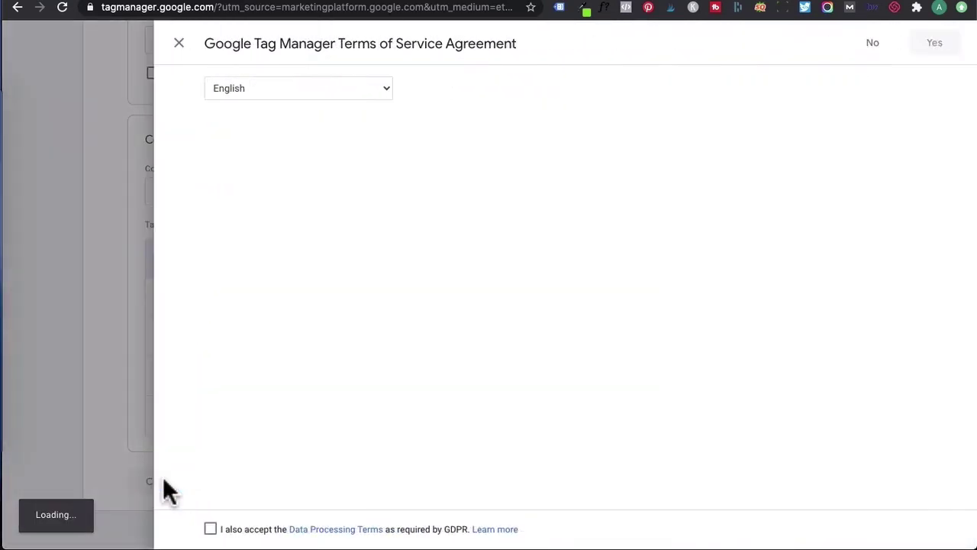
scroll(402, 382, "down", 15)
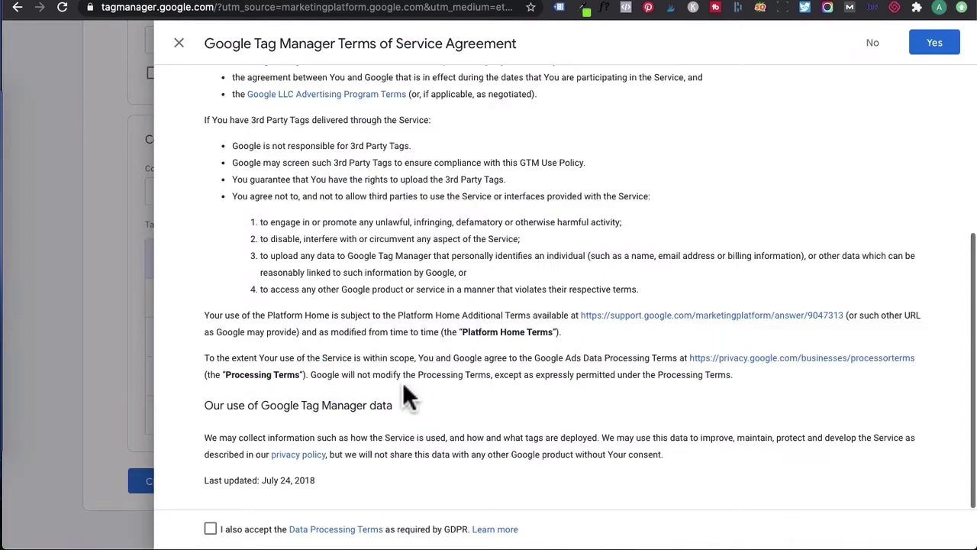
left_click(210, 531)
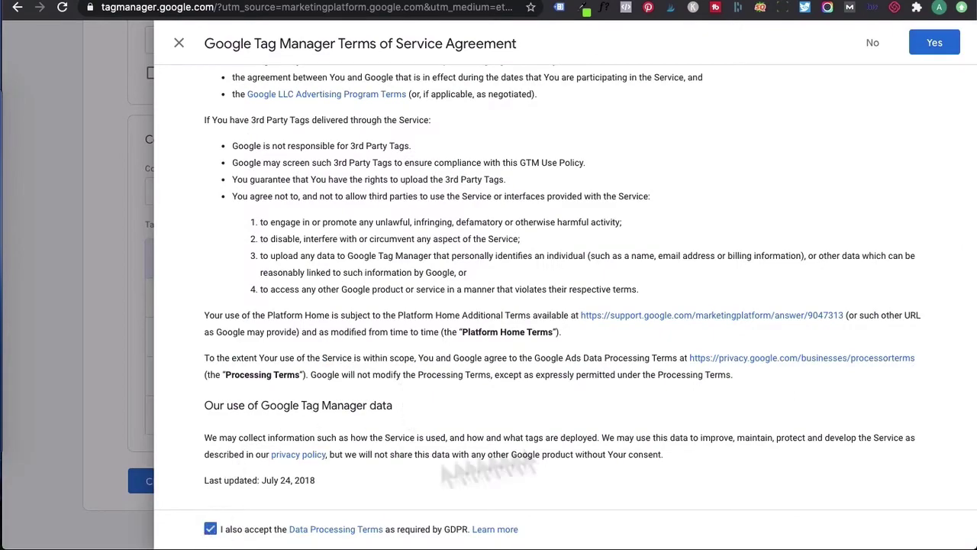
scroll(776, 367, "up", 15)
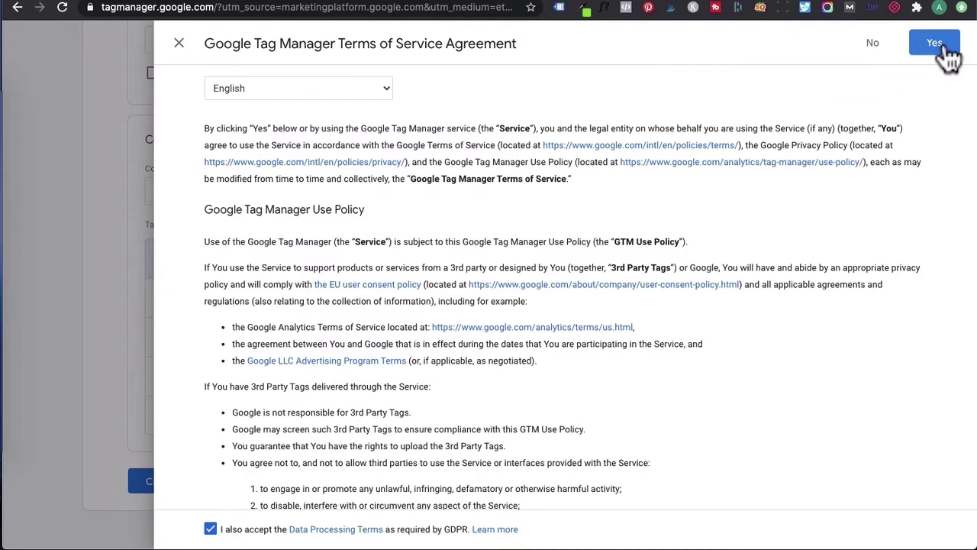
left_click(944, 48)
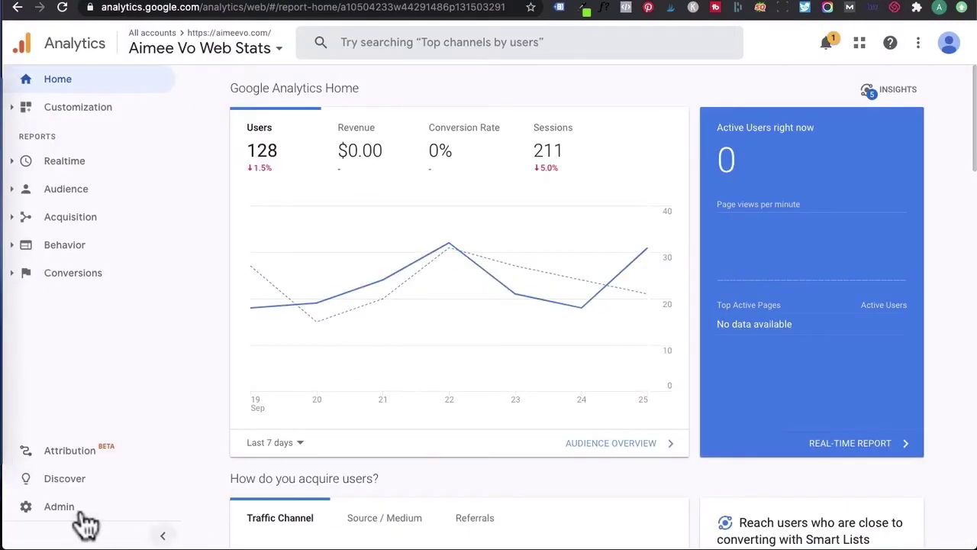
left_click(79, 513)
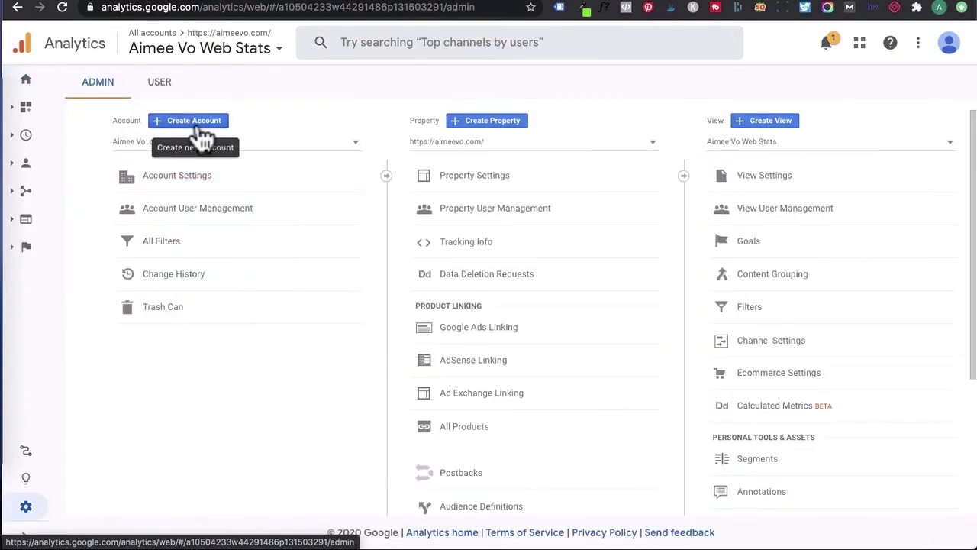
left_click(200, 131)
left_click(209, 278)
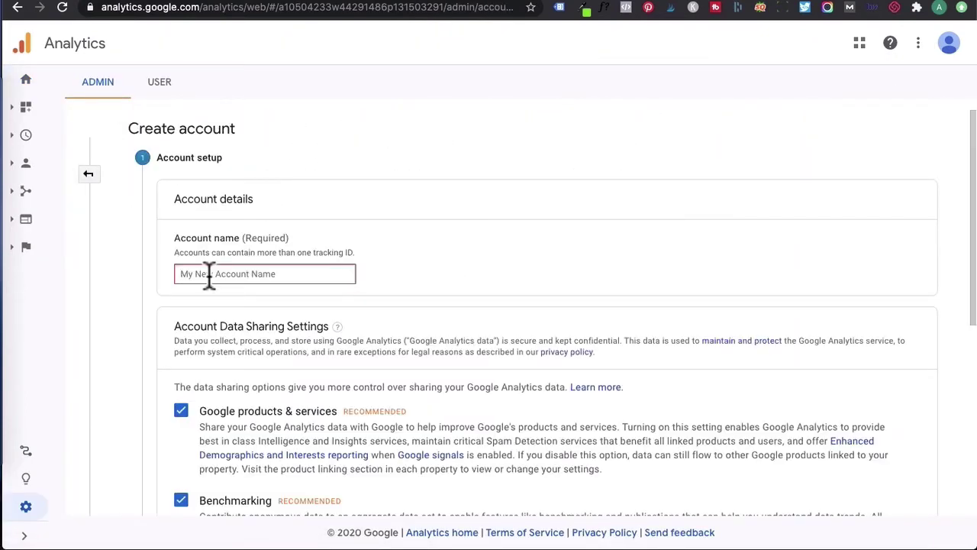
type("www.domain.com")
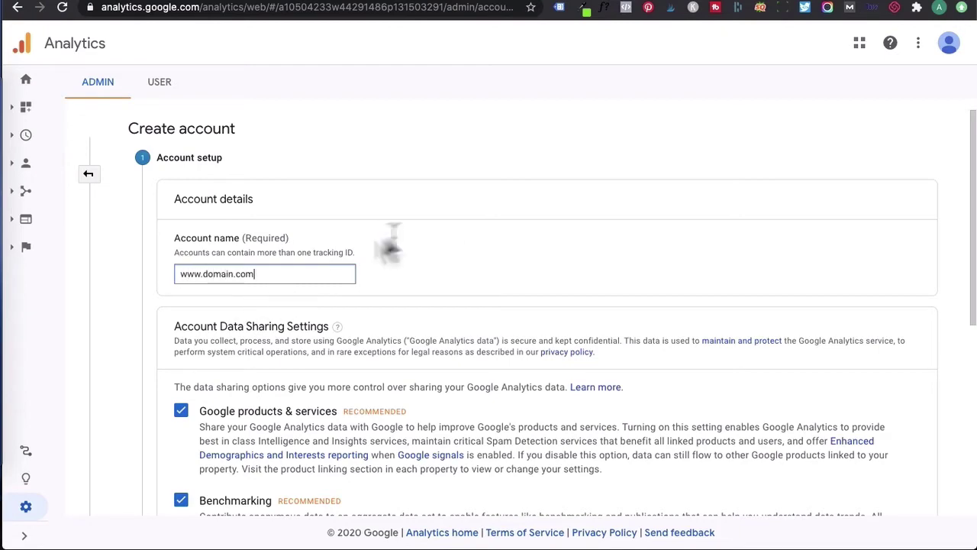
scroll(405, 374, "down", 3)
scroll(279, 353, "down", 1)
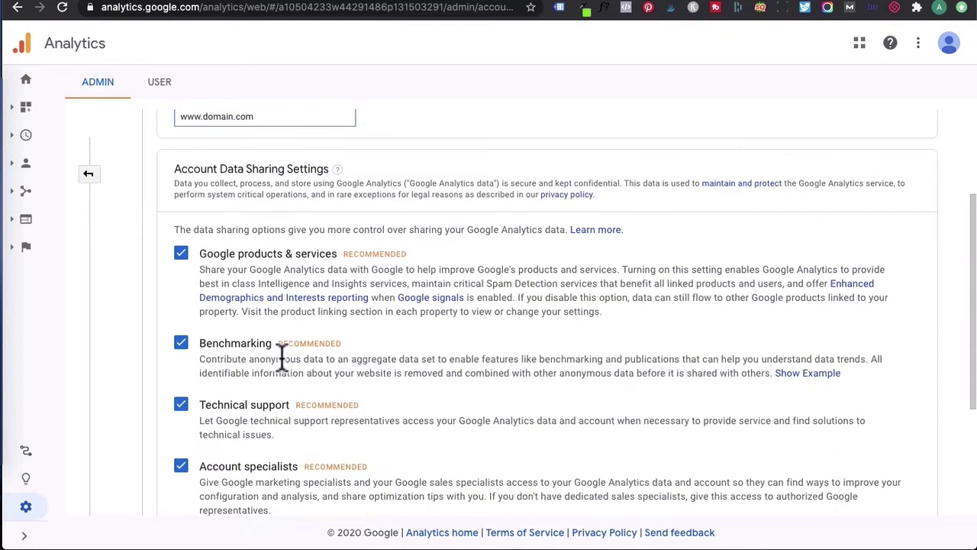
scroll(280, 348, "down", 1)
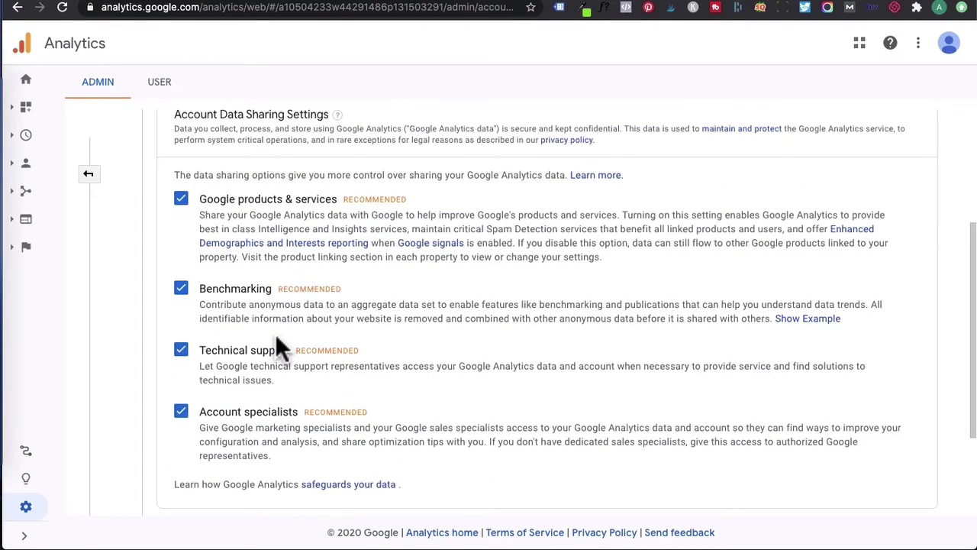
scroll(349, 460, "down", 3)
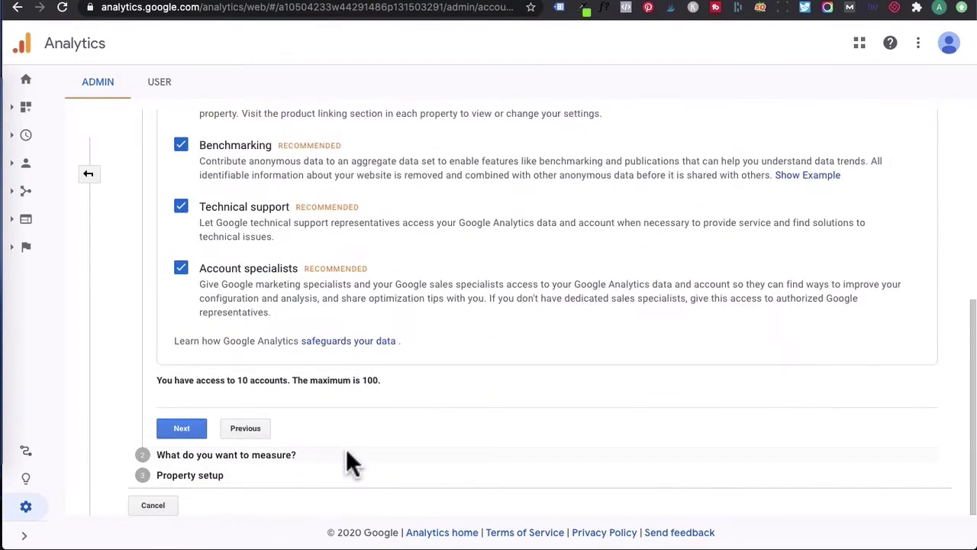
left_click(185, 436)
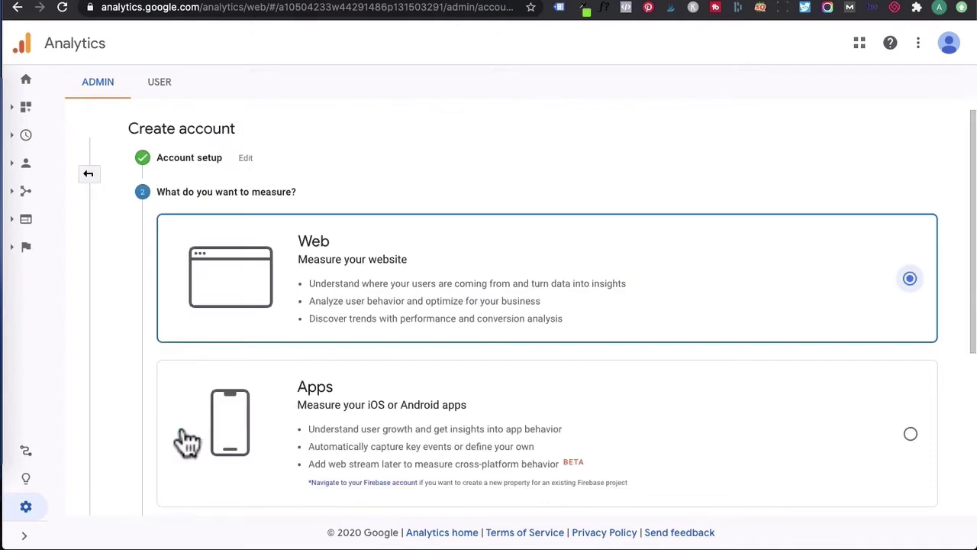
left_click(329, 258)
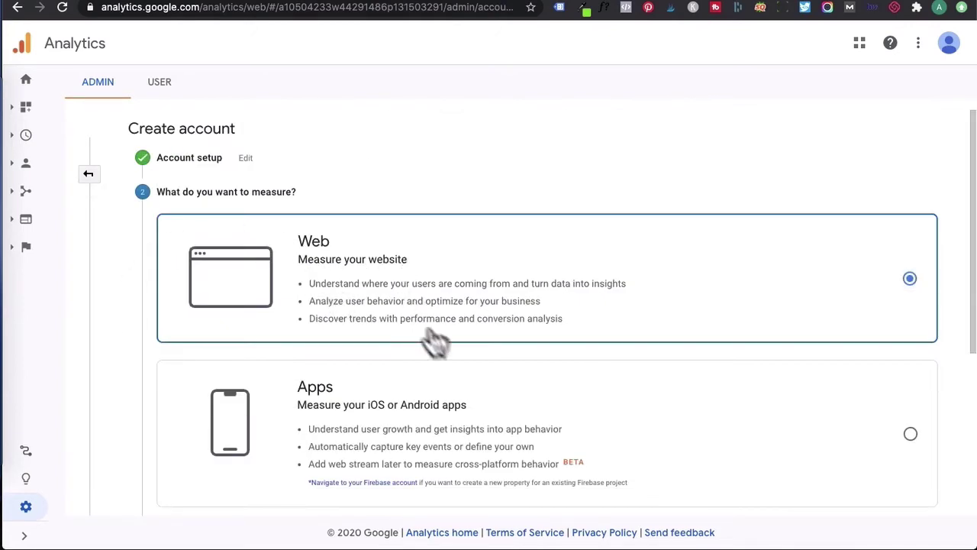
scroll(439, 348, "down", 5)
left_click(191, 454)
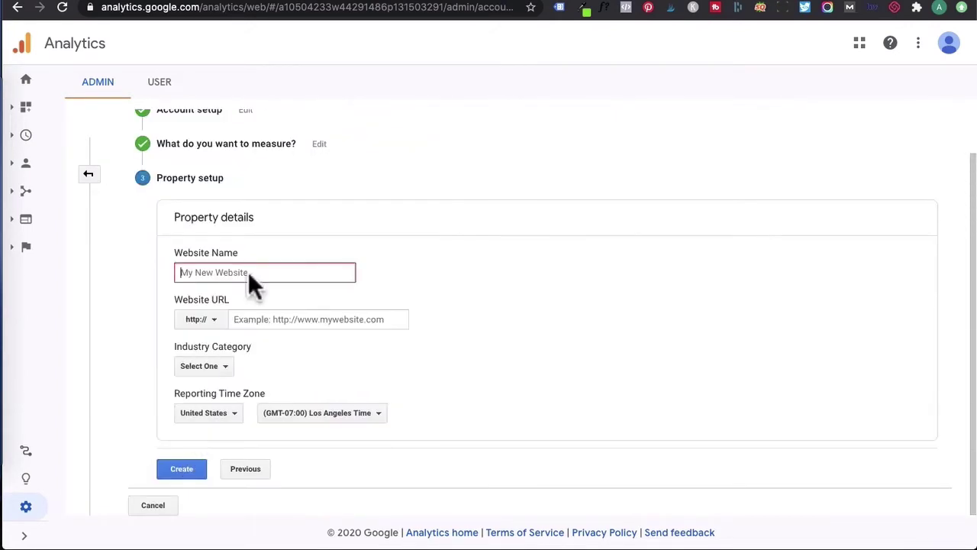
type("My Website Name")
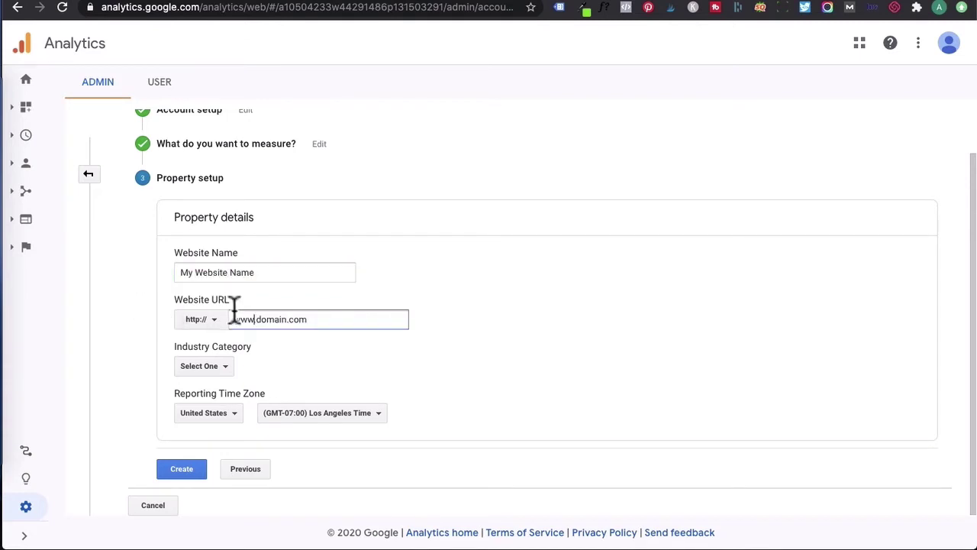
left_click(254, 318)
left_click(210, 348)
left_click(222, 370)
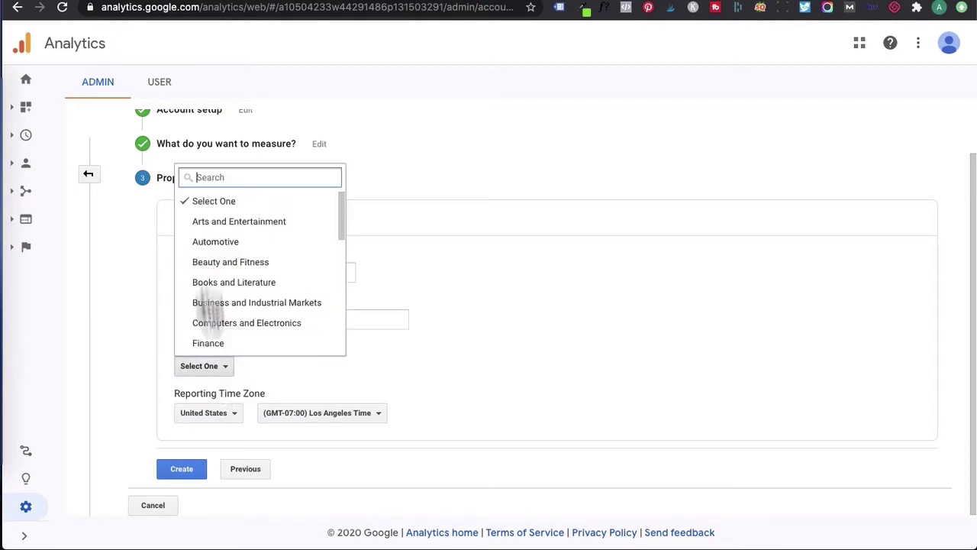
left_click(241, 303)
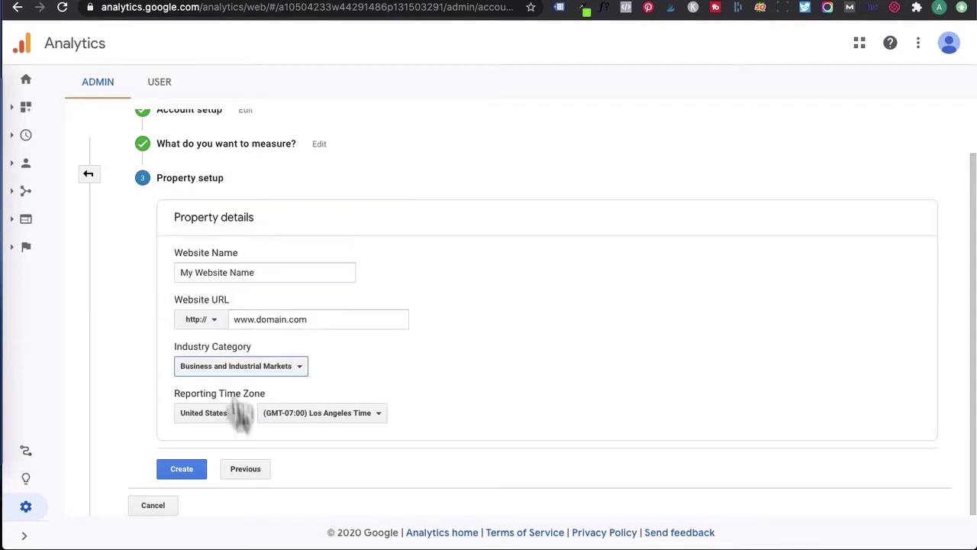
Set the reporting time zone country to Australia, giving (GMT+08:00) Perth Time.
left_click(226, 424)
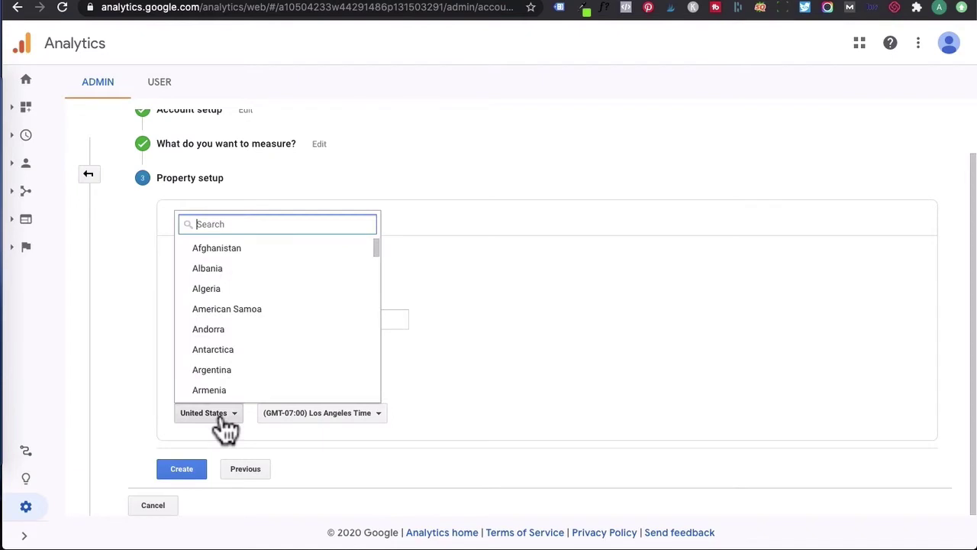
type("austr")
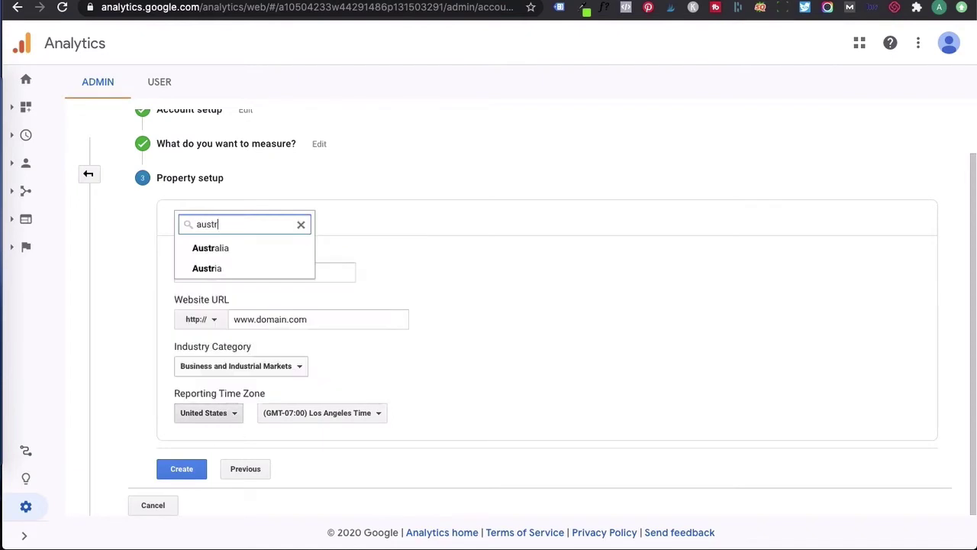
left_click(233, 247)
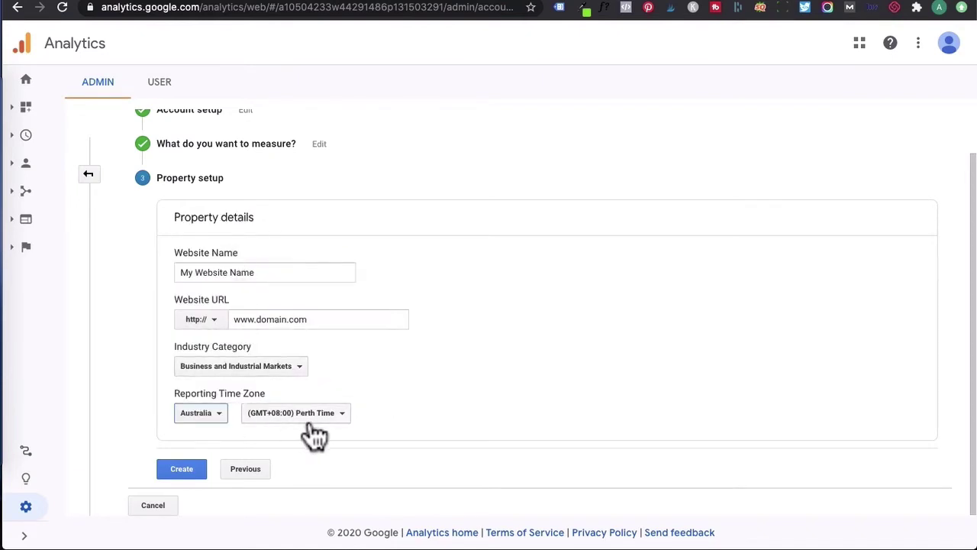
left_click(222, 417)
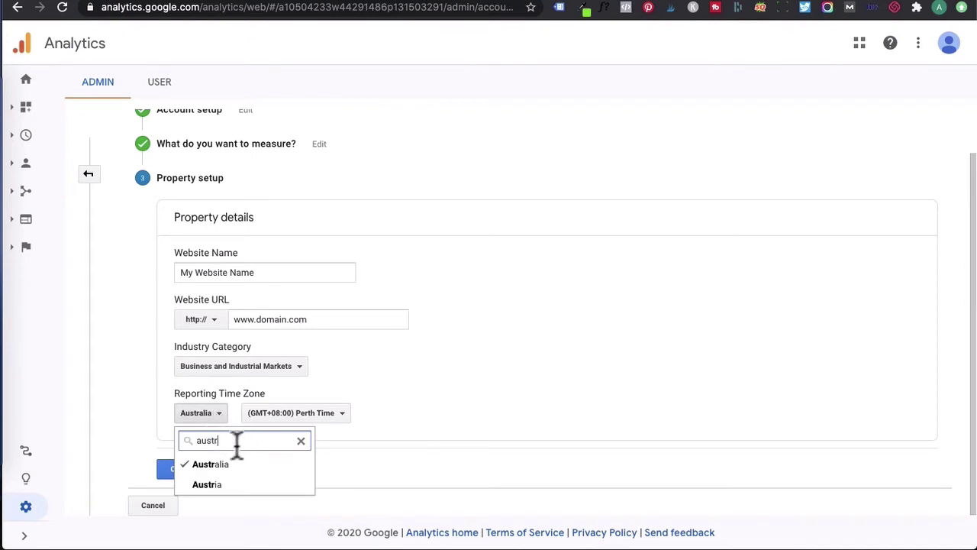
left_click(489, 395)
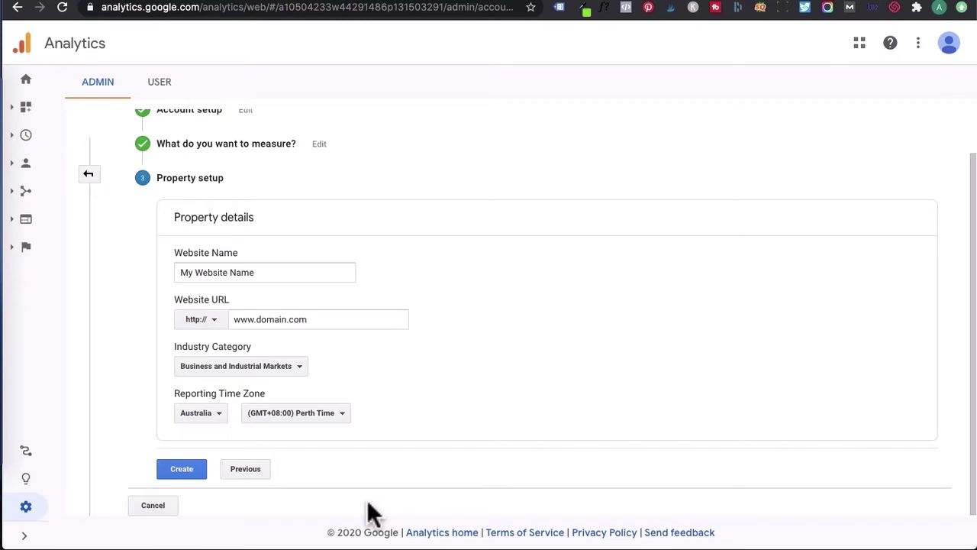
Create the property and set the terms country to Australia.
left_click(182, 469)
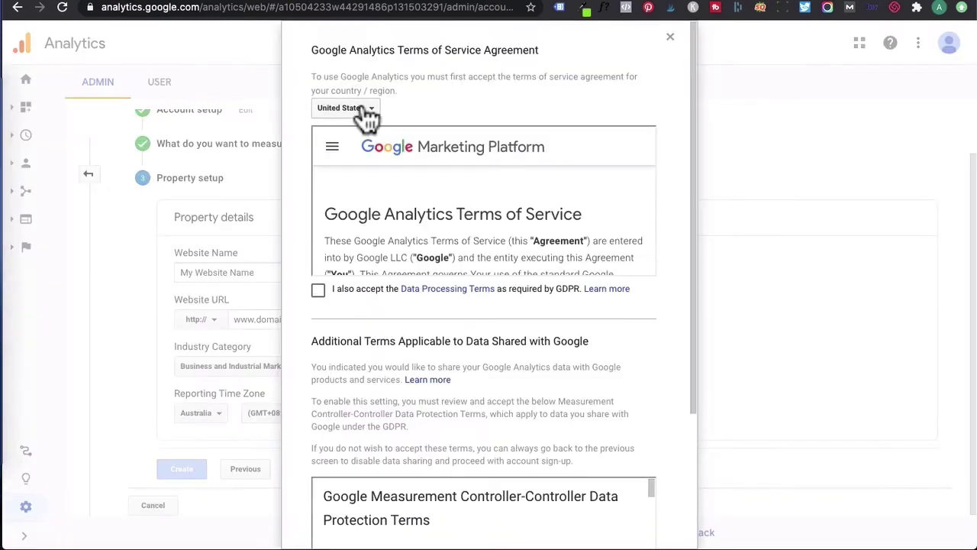
left_click(359, 110)
type("aus")
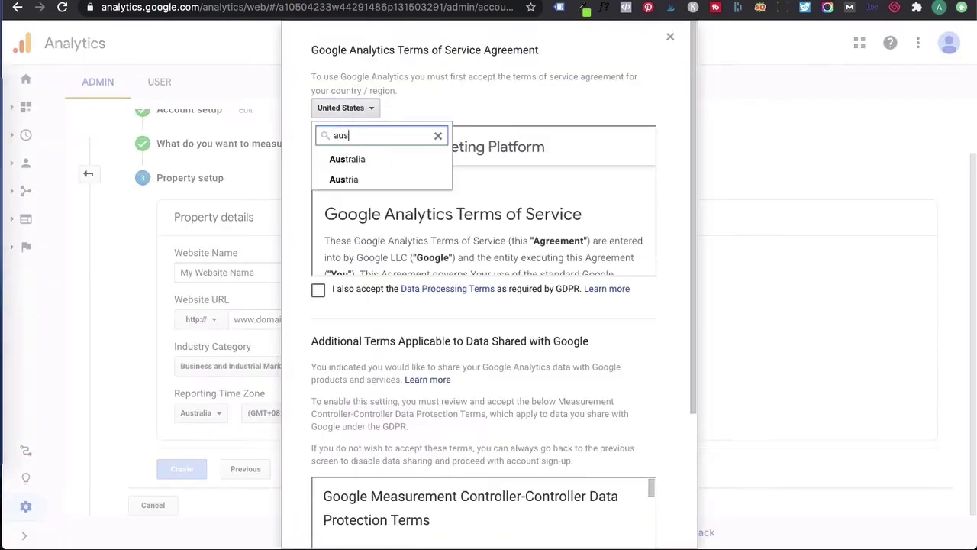
left_click(350, 159)
scroll(375, 257, "down", 10)
scroll(374, 257, "down", 15)
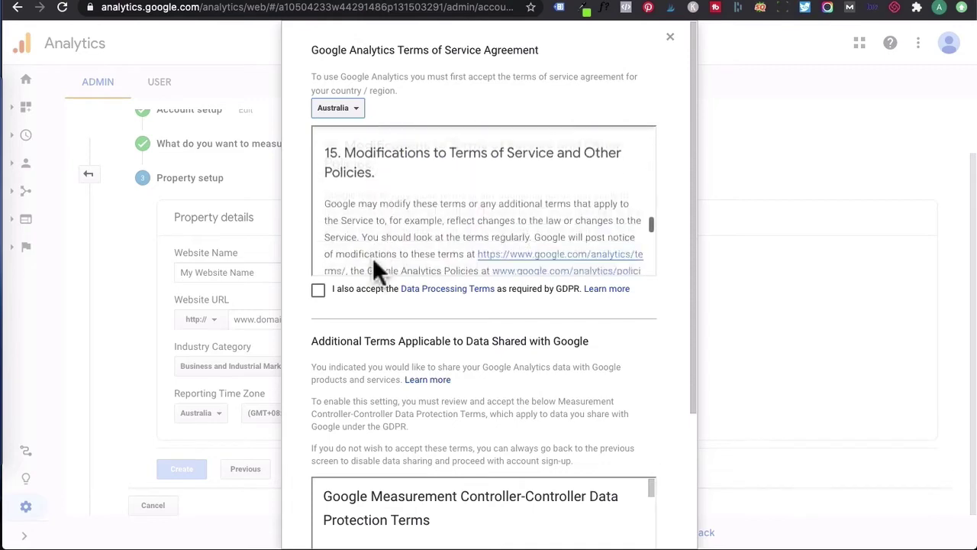
Accept the Data Processing Terms and Controller-Controller Data Protection Terms, then accept the agreement.
left_click(319, 291)
scroll(452, 300, "down", 2)
scroll(456, 313, "down", 3)
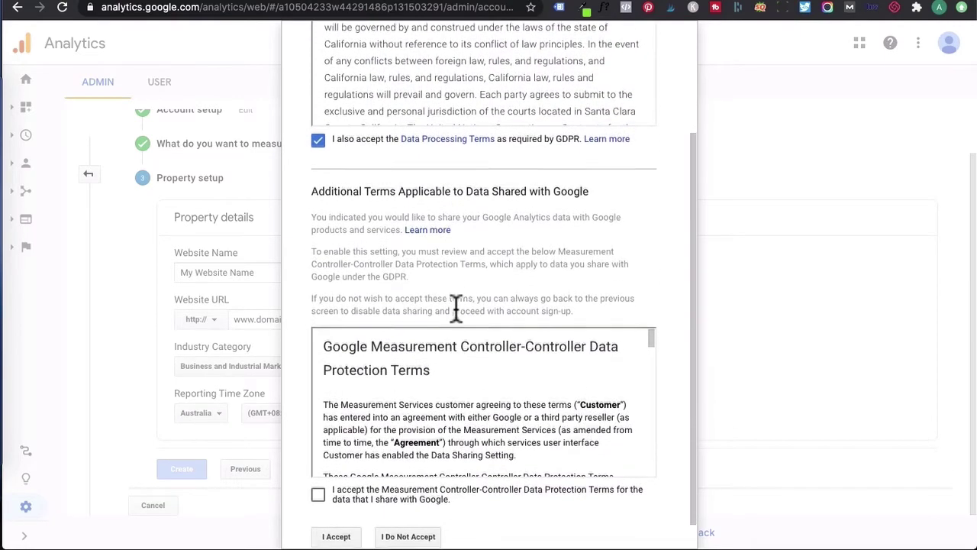
scroll(395, 374, "down", 4)
scroll(395, 374, "down", 3)
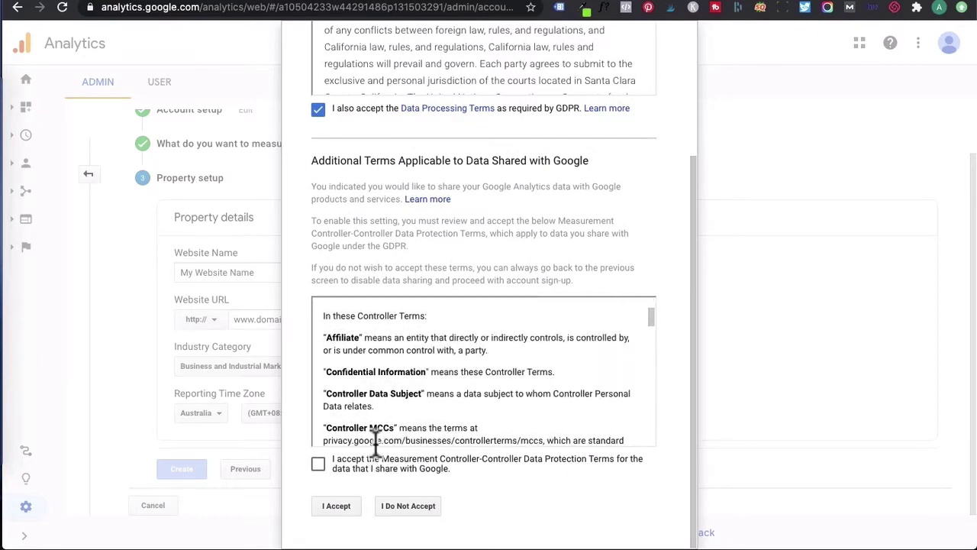
scroll(385, 405, "down", 5)
left_click(318, 464)
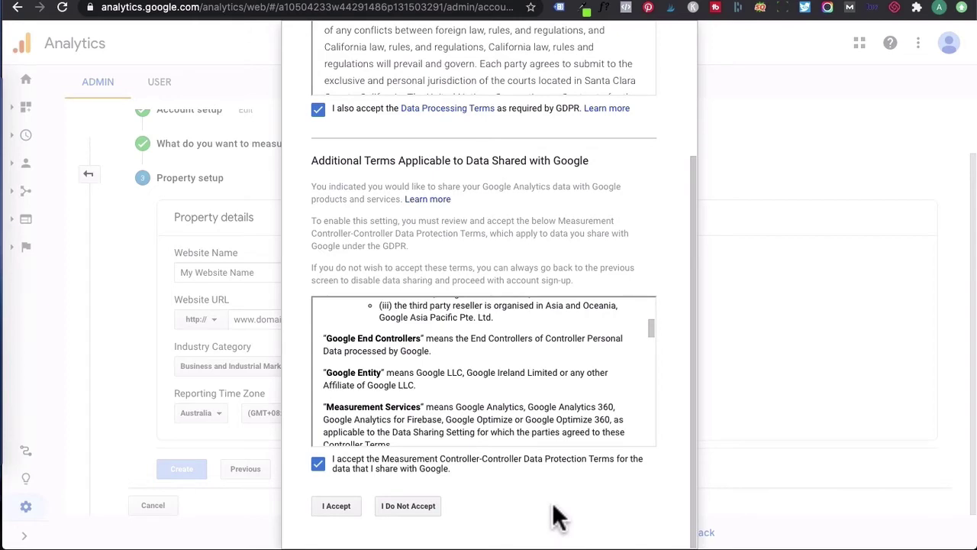
left_click(337, 506)
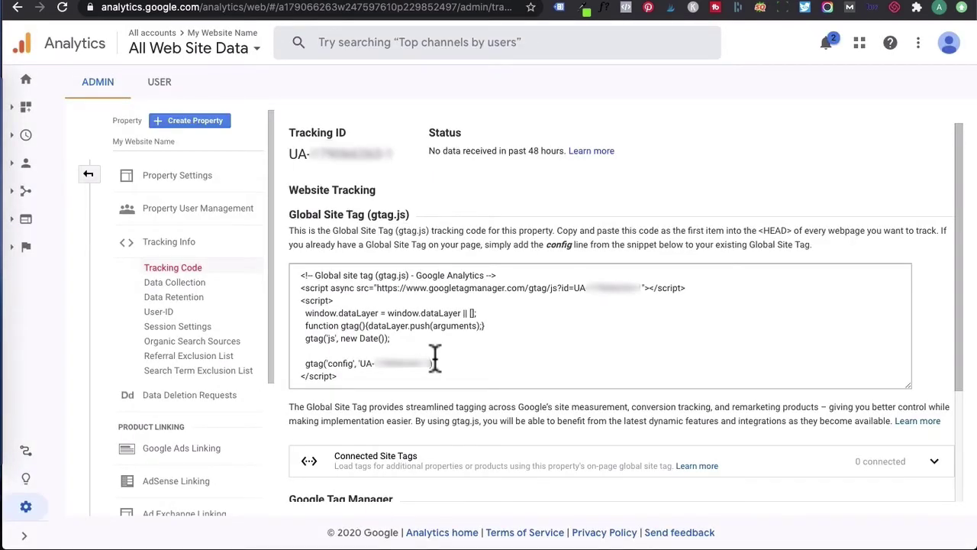
Select the property's UA- tracking ID on the Tracking Code page.
left_click_drag(394, 157, 289, 153)
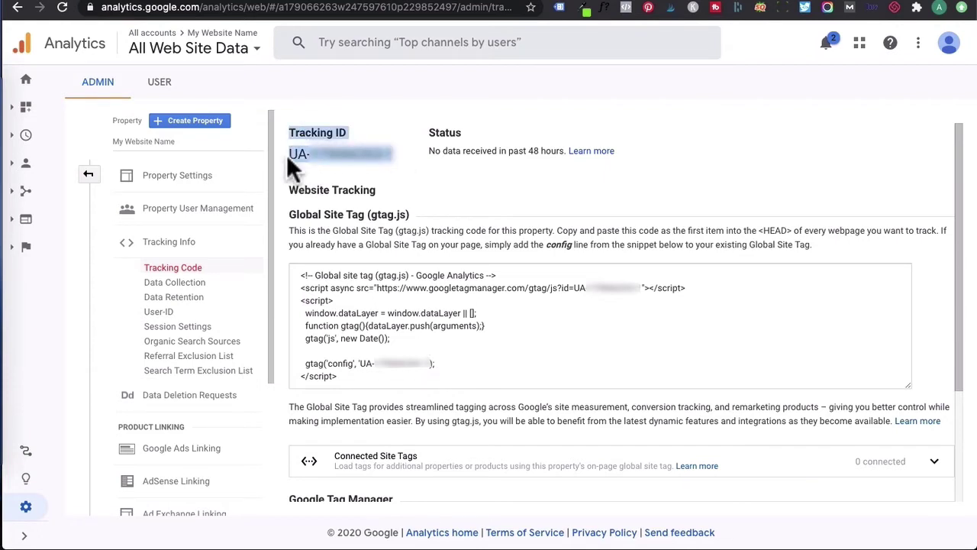
left_click(617, 181)
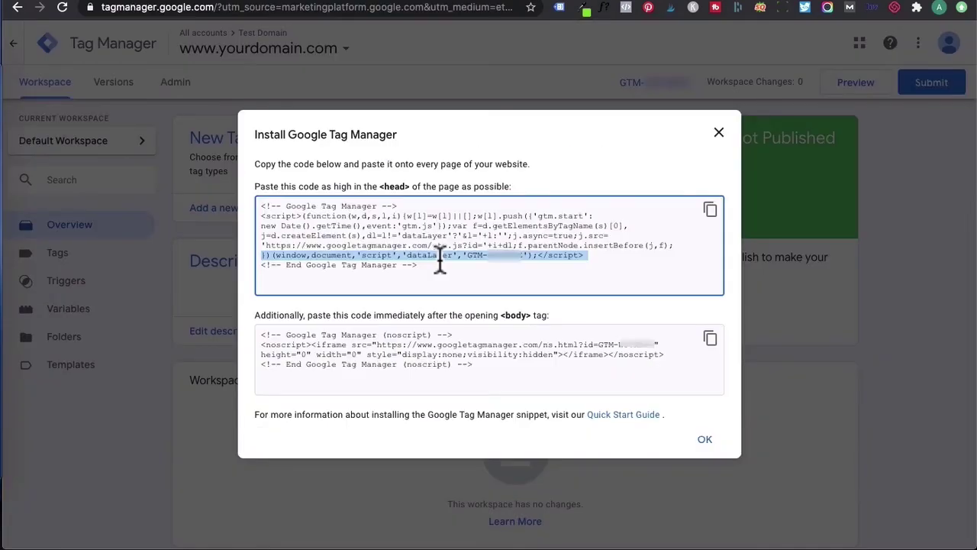
Copy the <head> and <body> Tag Manager snippets into a new note, then close the install dialog.
left_click(709, 210)
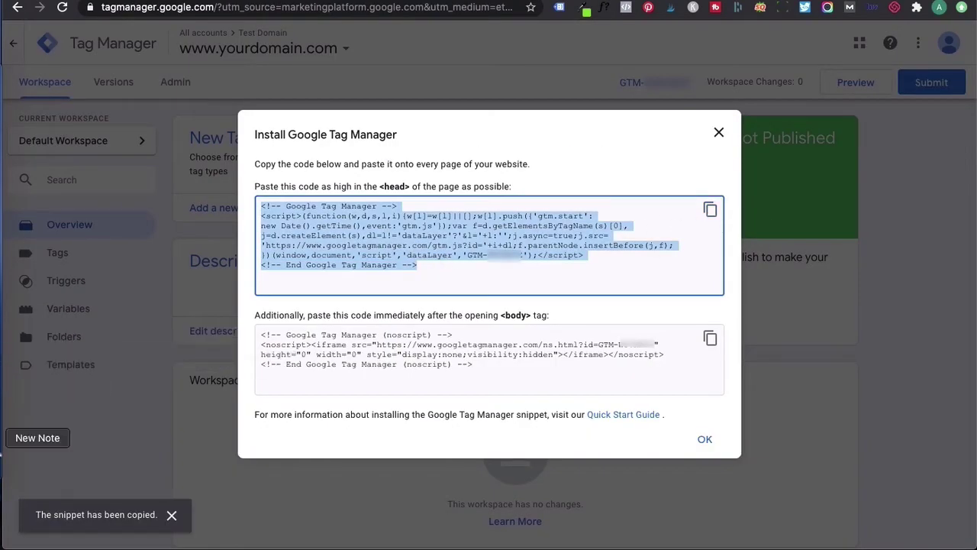
left_click(4, 421)
key("super+v")
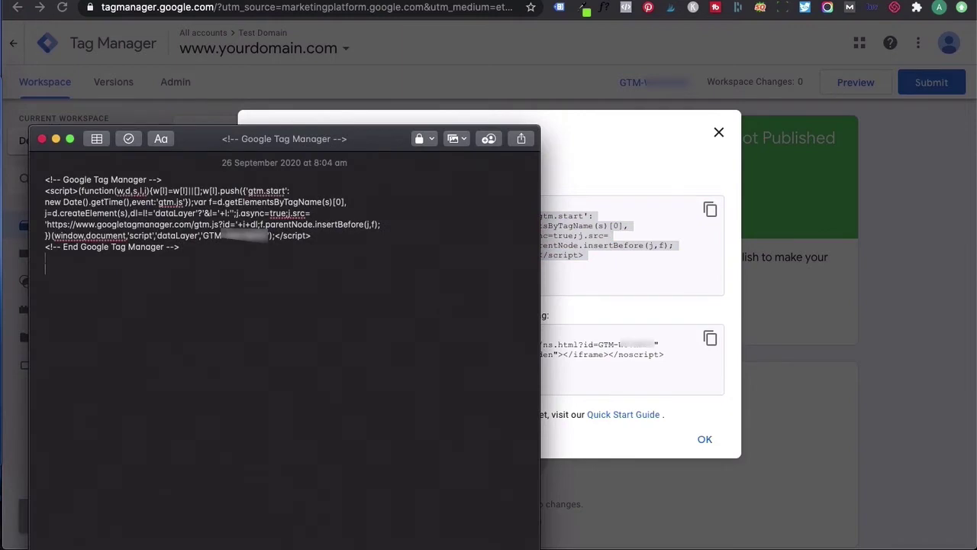
left_click(640, 341)
left_click(710, 339)
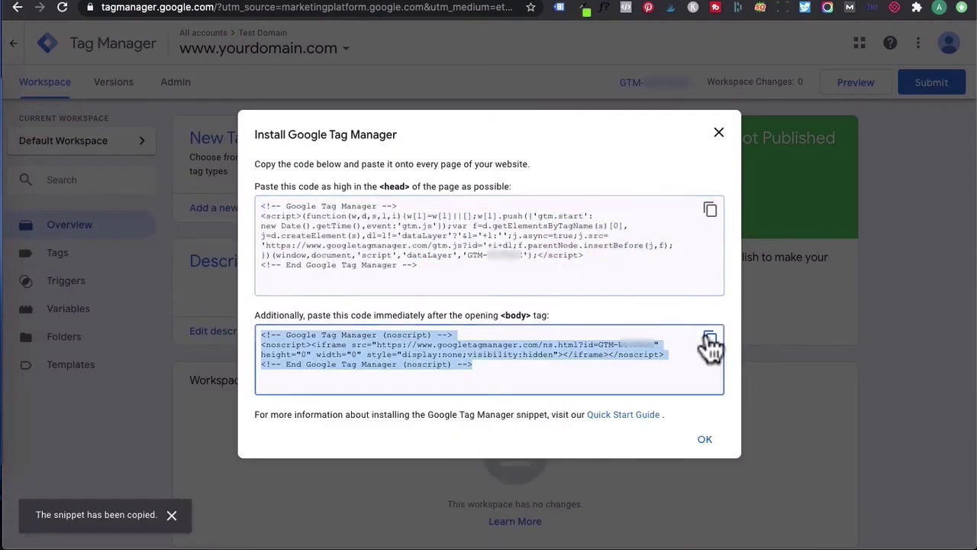
key("super+Tab")
key("super+v")
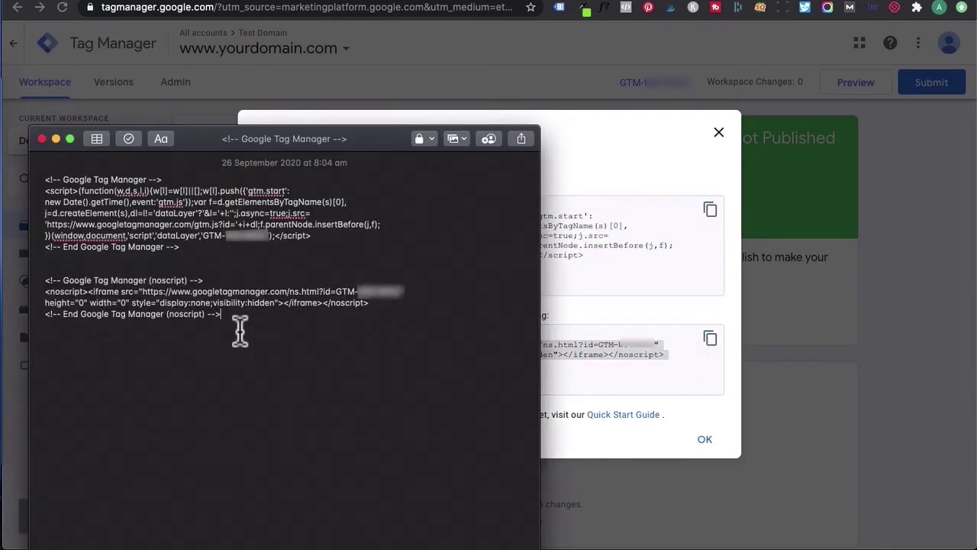
left_click_drag(323, 138, 326, 113)
left_click(641, 301)
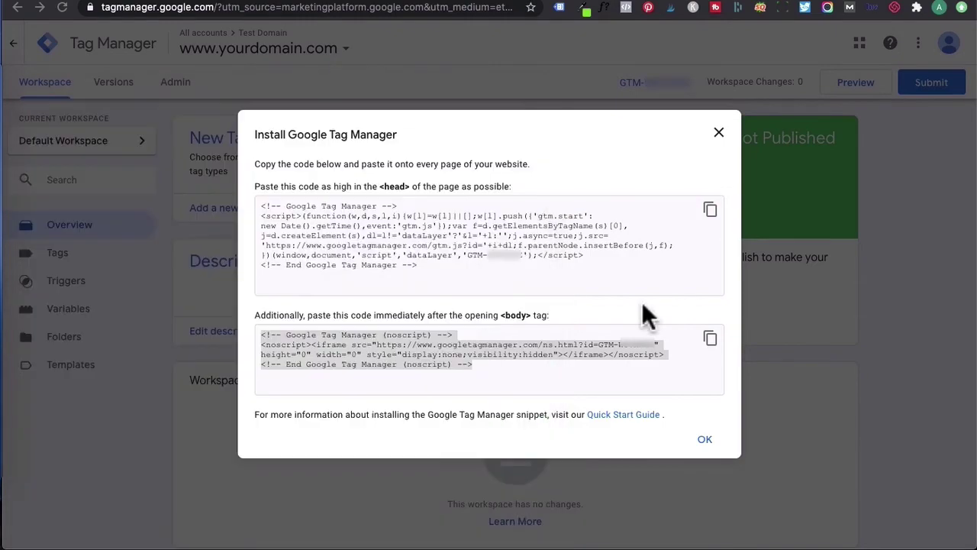
left_click(704, 440)
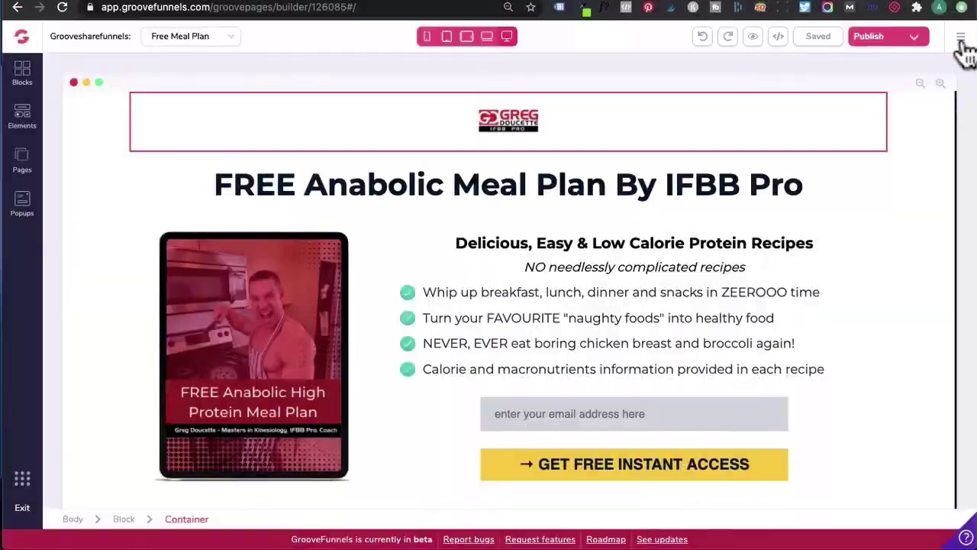
Open the site settings from the hamburger menu and scroll to the Code includes box.
left_click(962, 36)
left_click(853, 89)
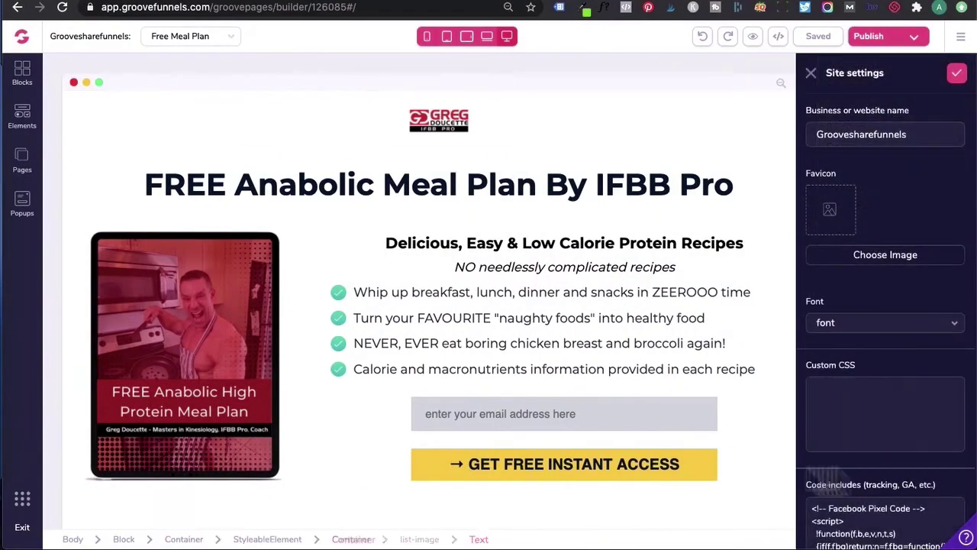
scroll(869, 416, "down", 4)
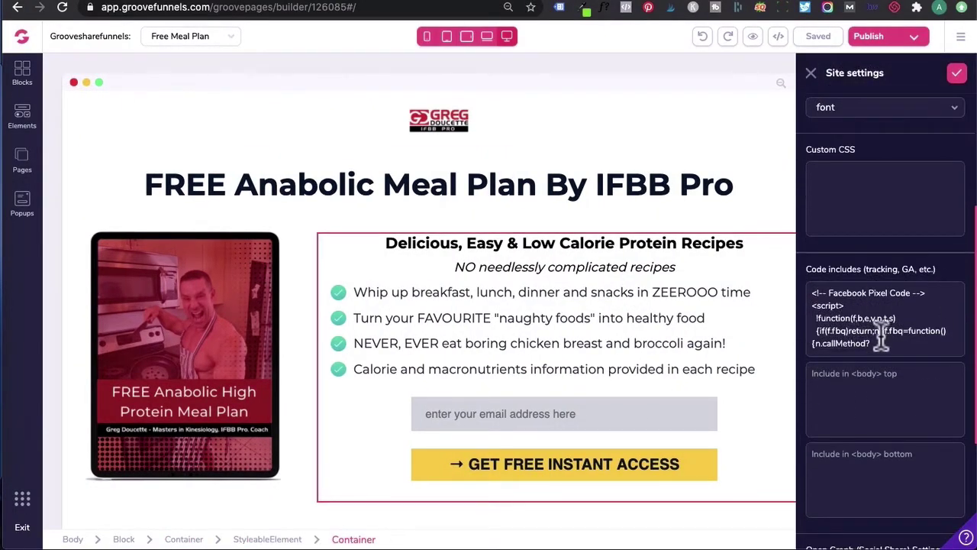
scroll(881, 336, "up", 2)
scroll(882, 336, "up", 1)
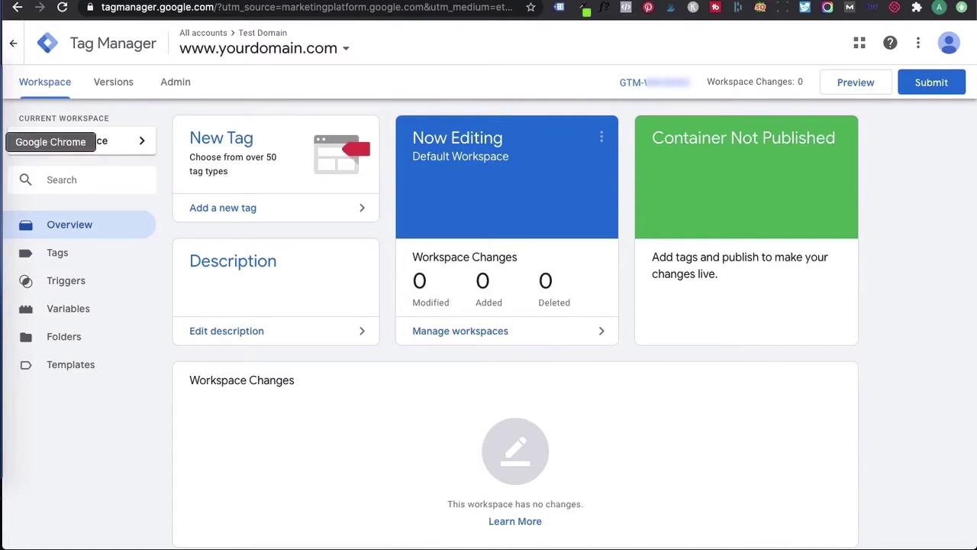
In Tags, add a new tag titled 'GA - Tracking ID - All Pages' and open Choose tag type.
left_click(65, 264)
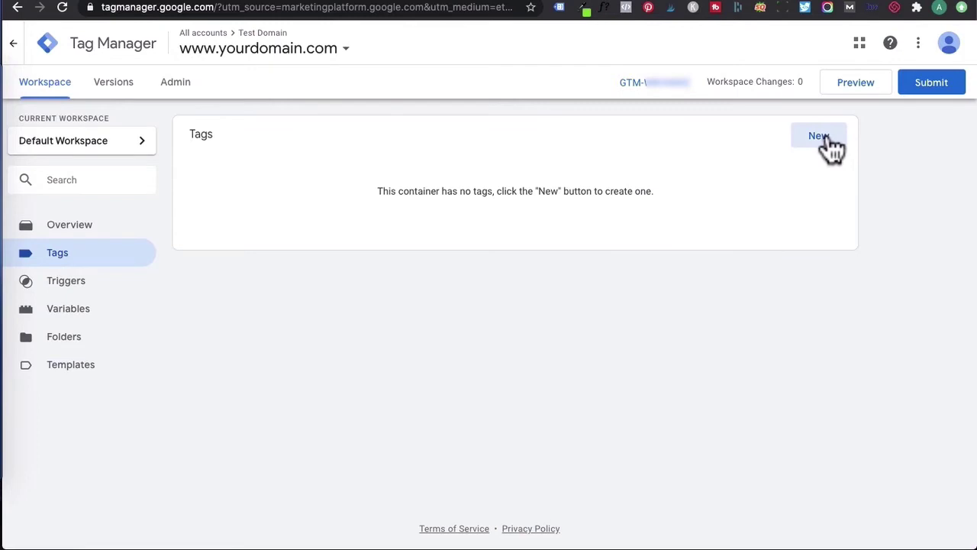
left_click(819, 136)
left_click(267, 42)
type("GA ")
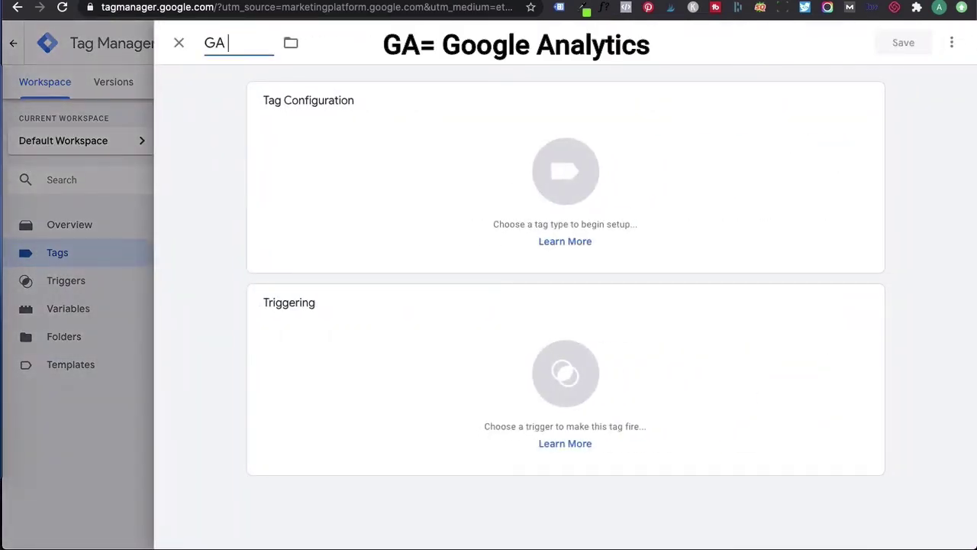
type("- U")
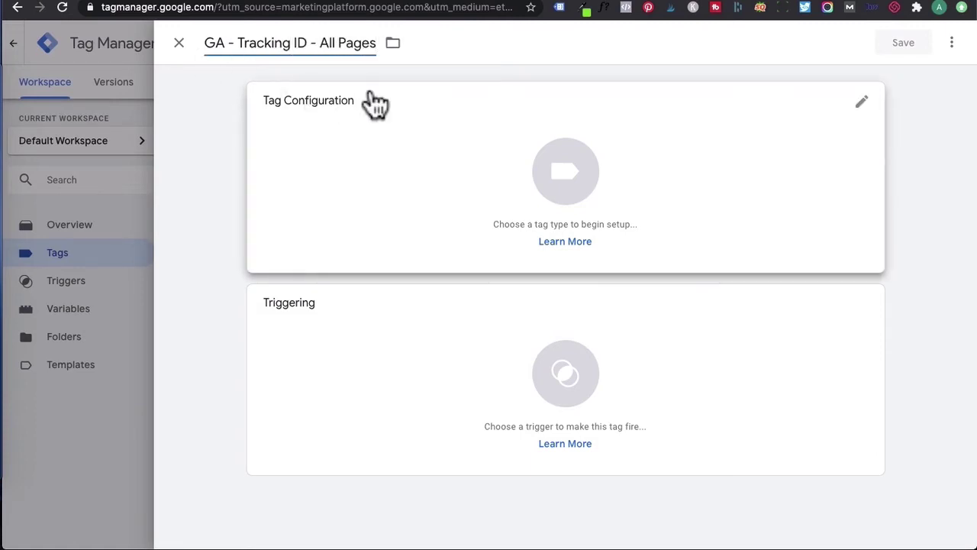
double_click(223, 46)
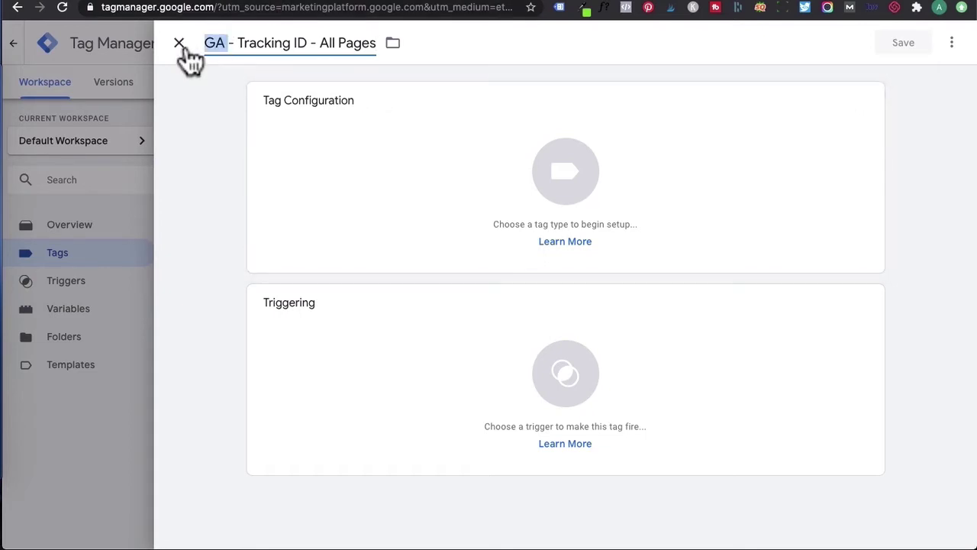
left_click_drag(312, 42, 207, 43)
left_click(320, 43)
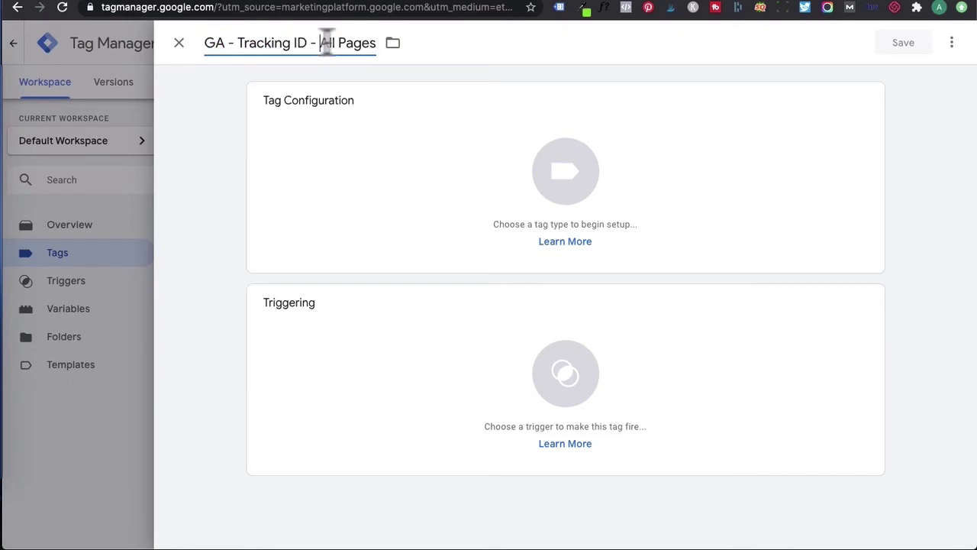
left_click_drag(321, 43, 390, 58)
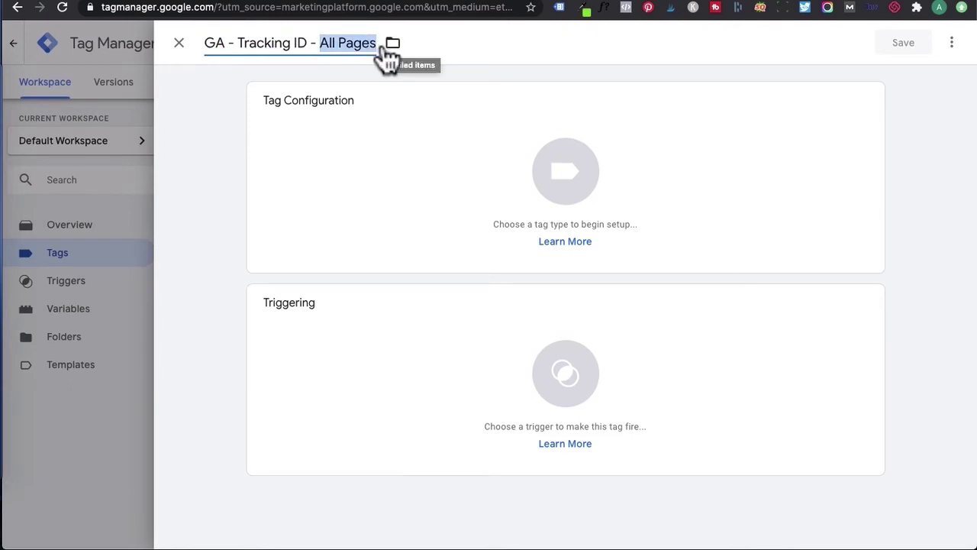
left_click(270, 46)
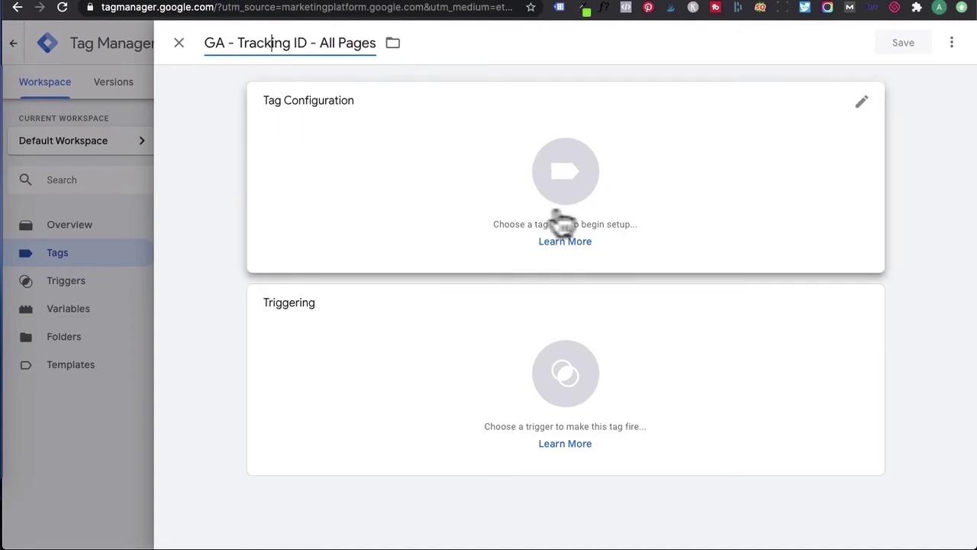
left_click(593, 163)
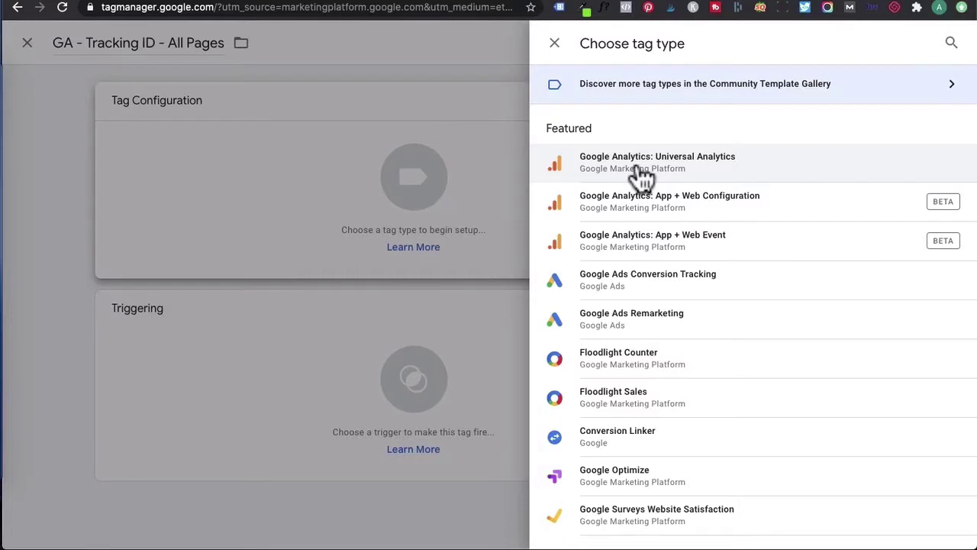
Make the tag Google Analytics: Universal Analytics with Page View tracking and start a new Settings variable.
left_click(641, 177)
left_click(384, 241)
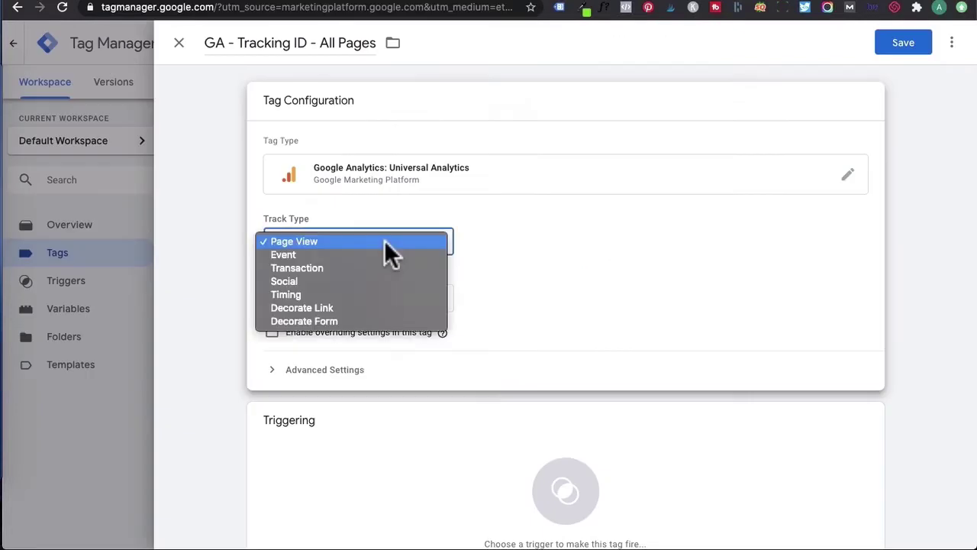
left_click(366, 241)
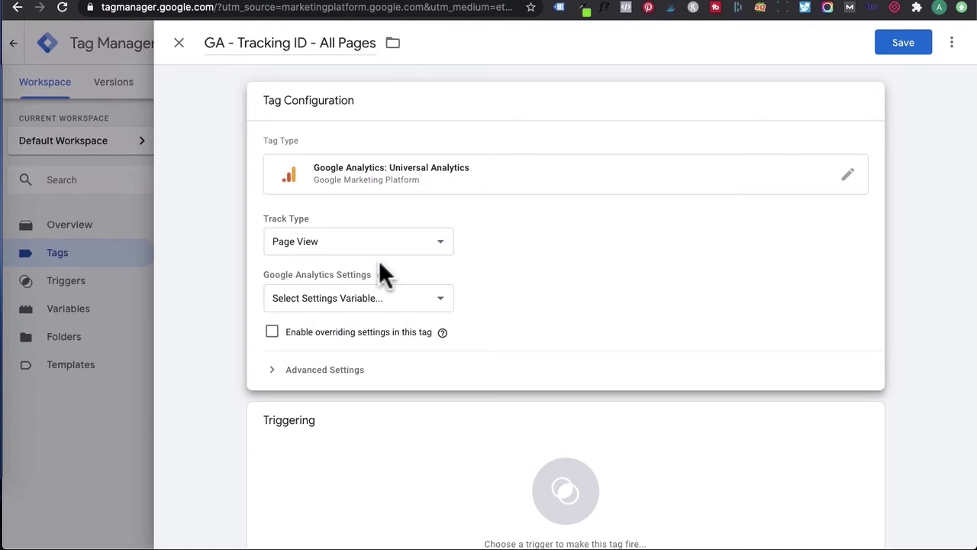
left_click(355, 298)
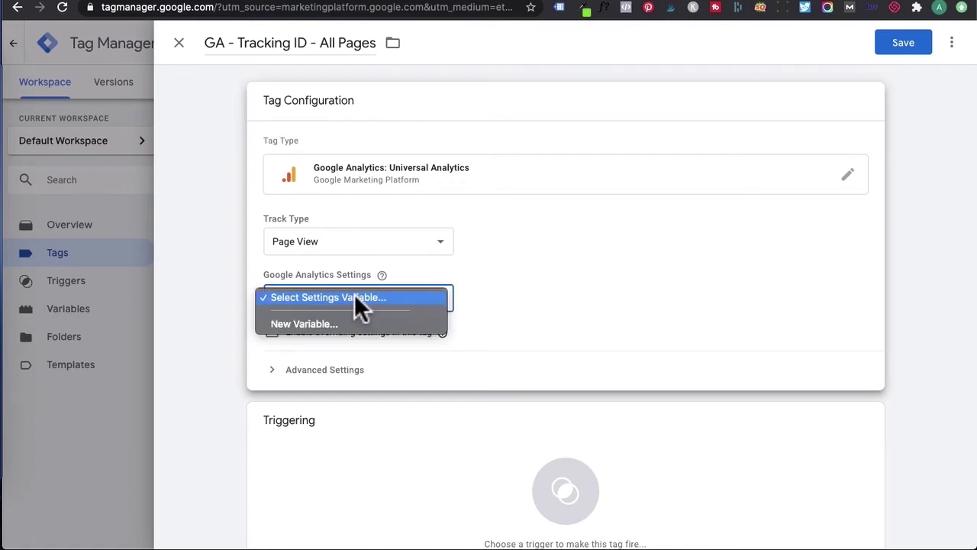
left_click(311, 323)
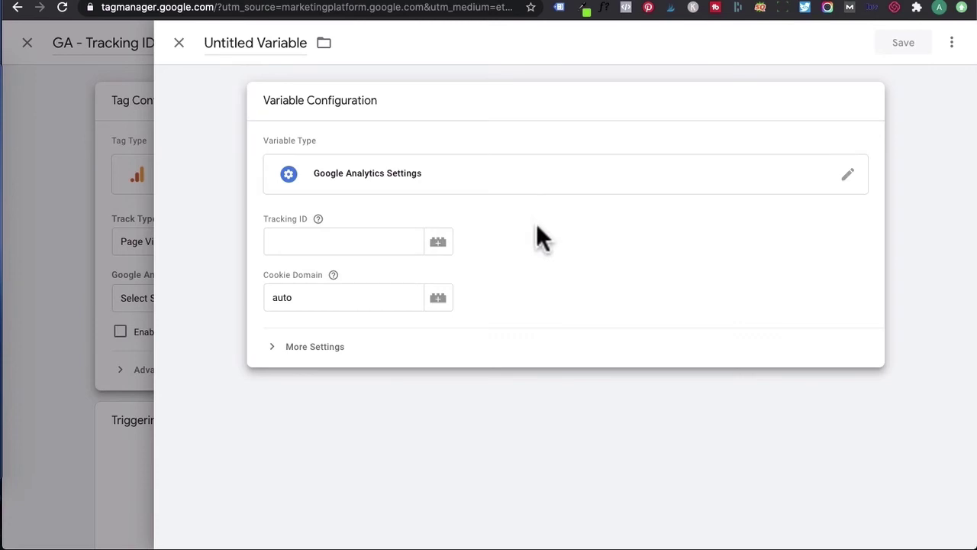
Name the Google Analytics Settings variable after the tracking ID, enter that ID as Tracking ID, and save.
left_click(231, 40)
key("super+v")
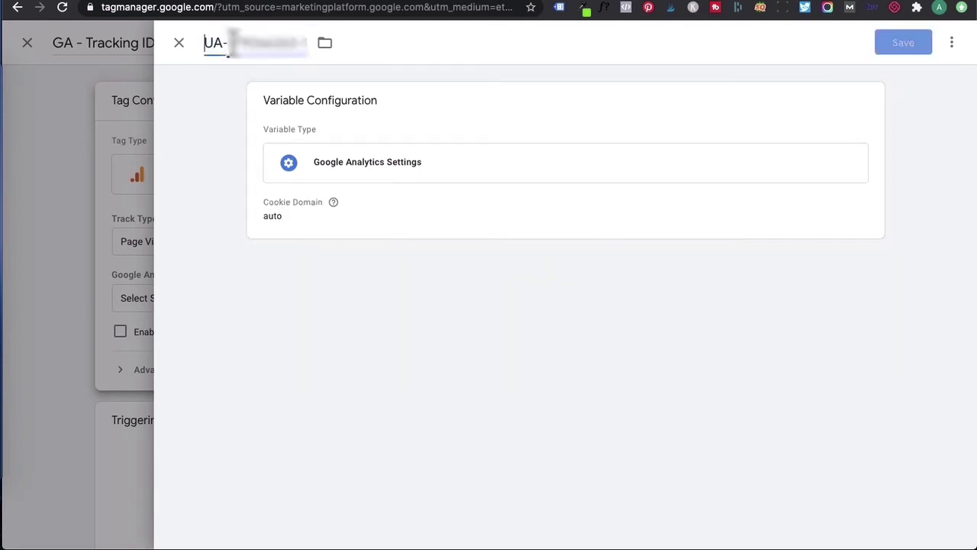
left_click(595, 214)
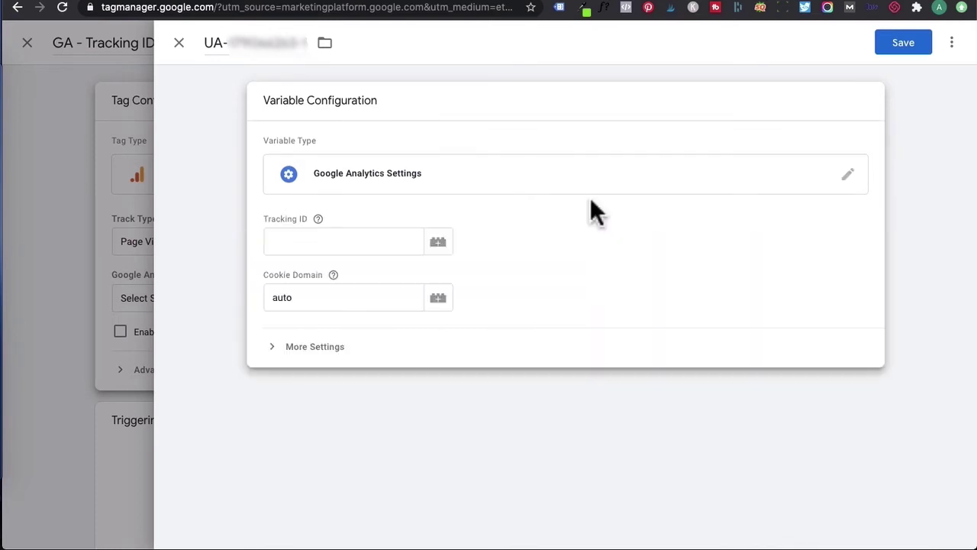
left_click(285, 240)
key("super+v")
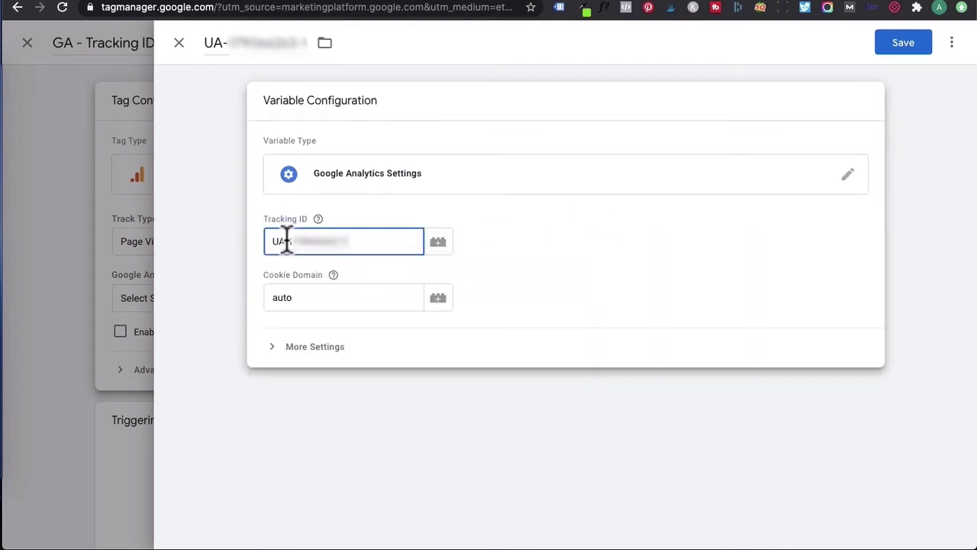
left_click(907, 48)
Set the GA tag's trigger to All Pages.
scroll(338, 473, "down", 2)
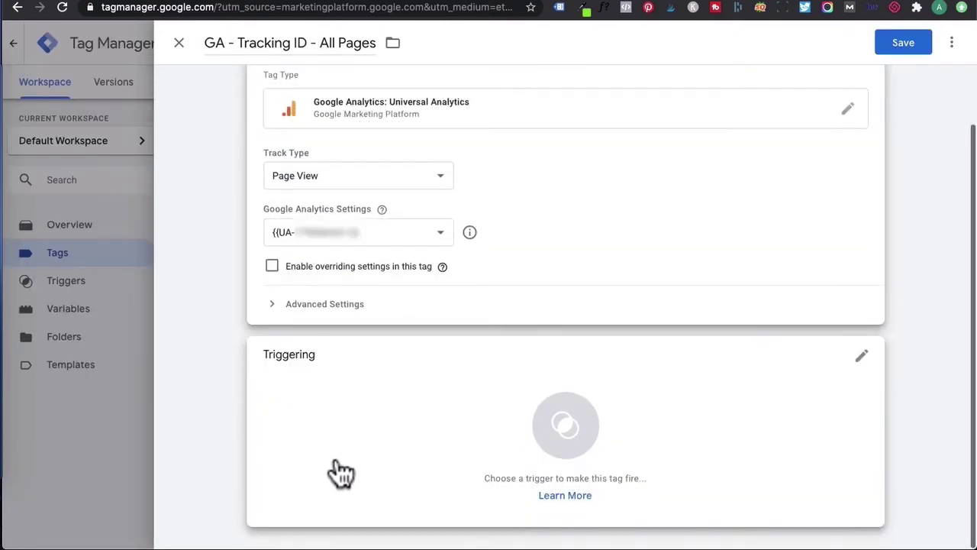
left_click(544, 419)
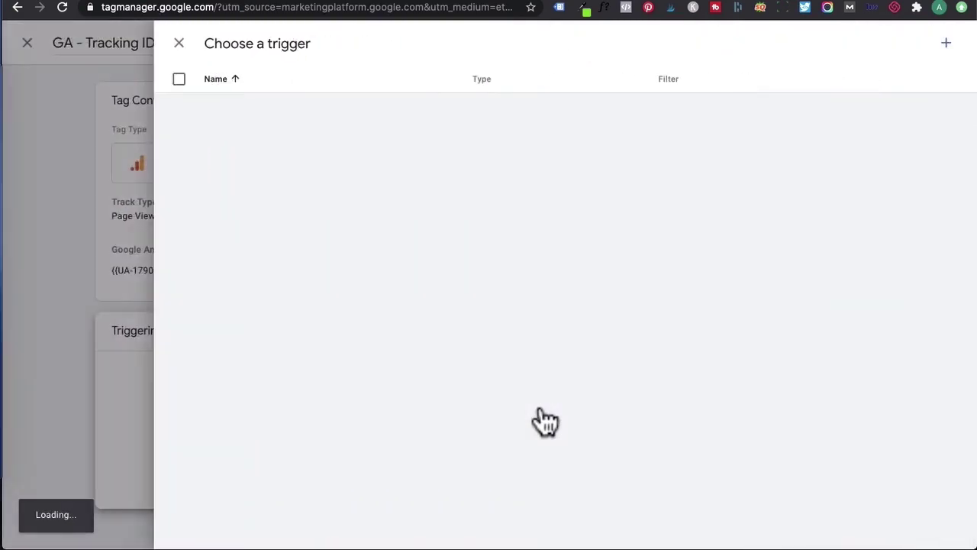
left_click(413, 113)
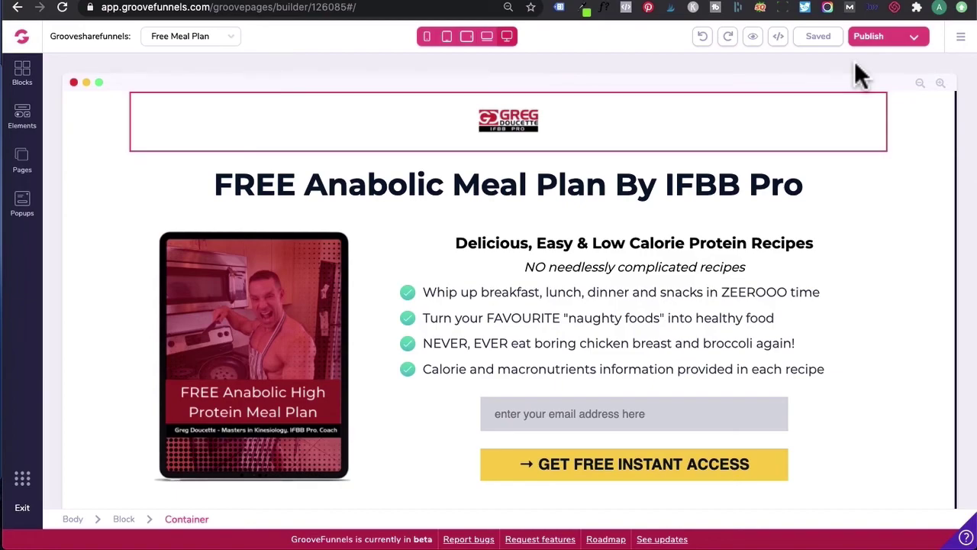
Paste the Tag Manager head script into Code includes in the site settings.
left_click(961, 39)
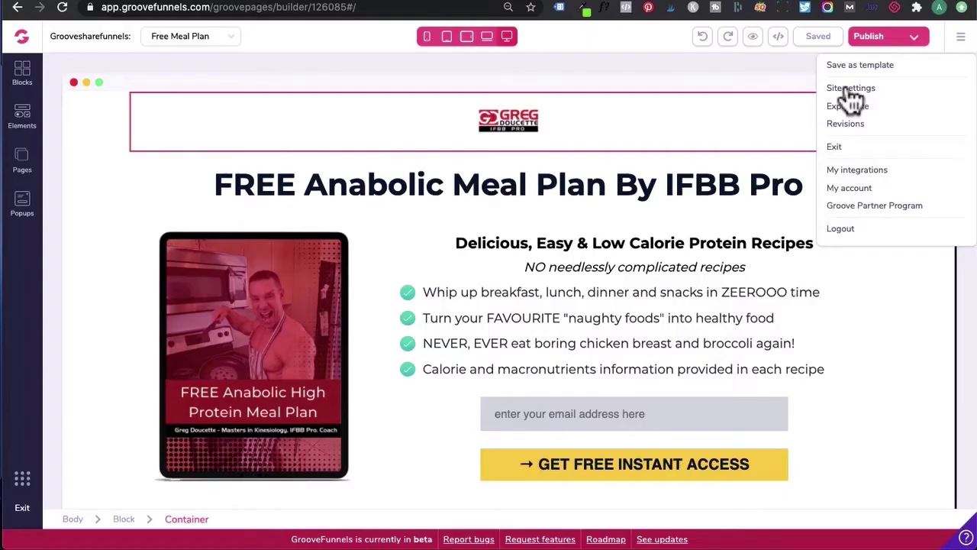
left_click(847, 90)
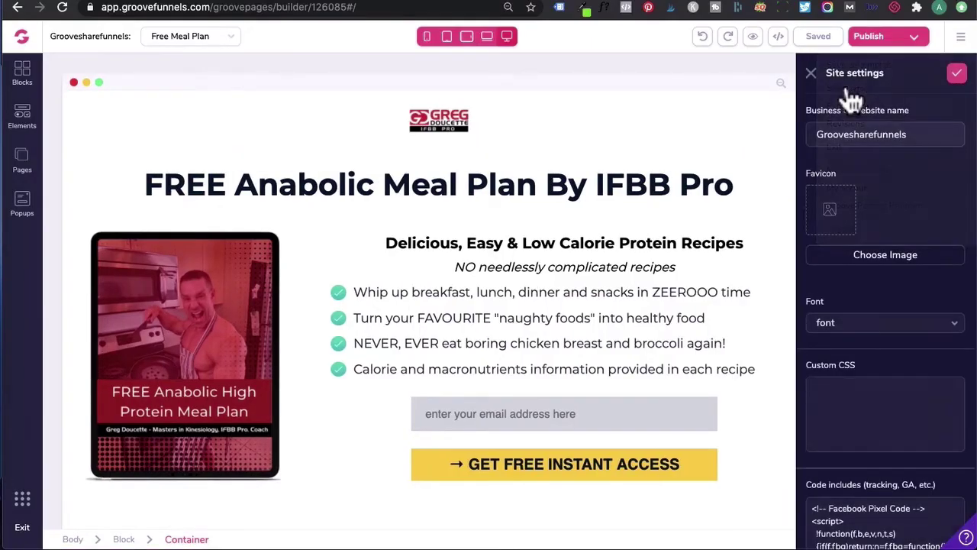
scroll(878, 229, "down", 3)
left_click(944, 275)
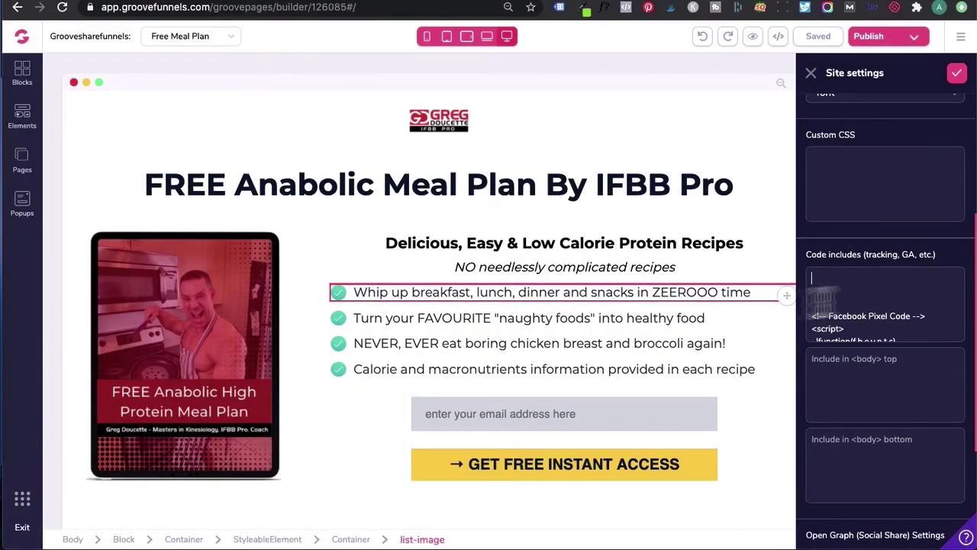
left_click(3, 252)
left_click_drag(187, 219, 22, 142)
key("super+c")
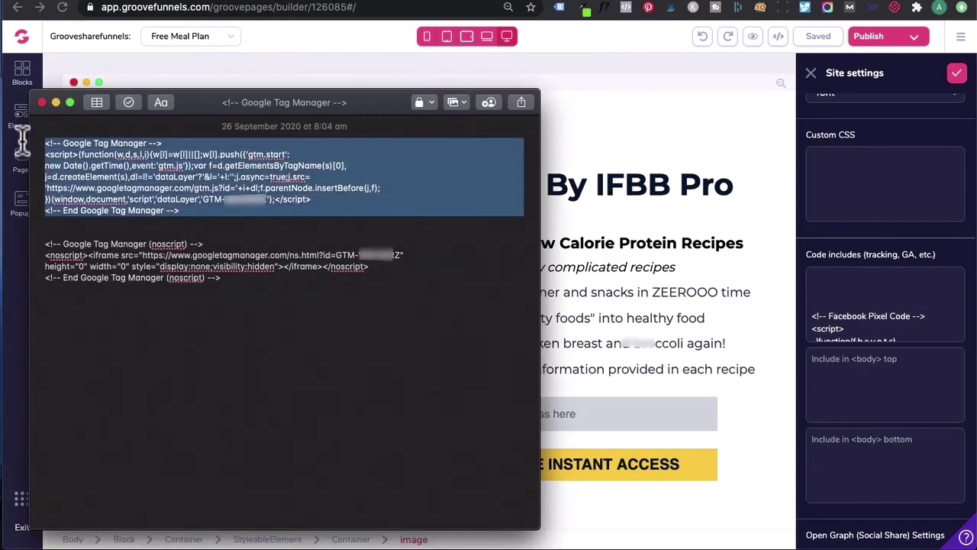
left_click(879, 275)
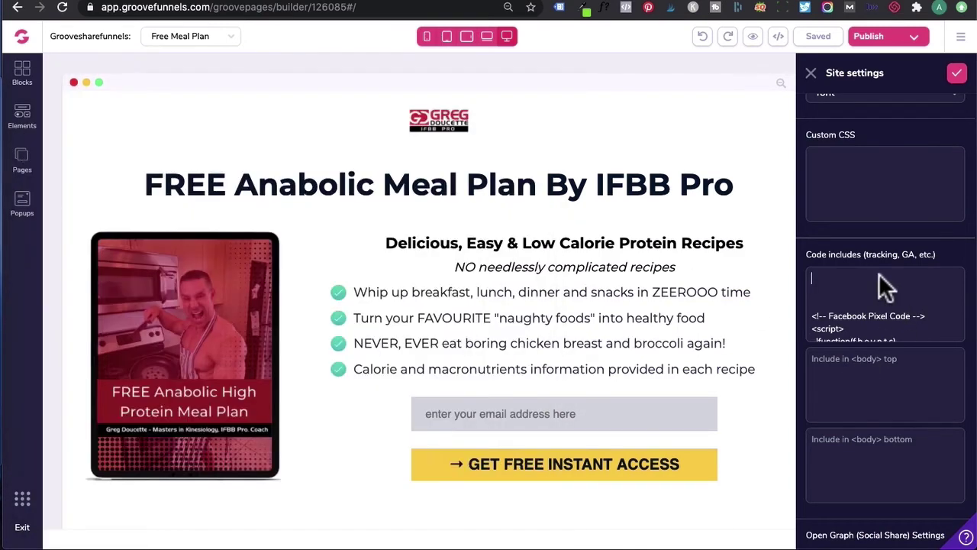
key("super+v")
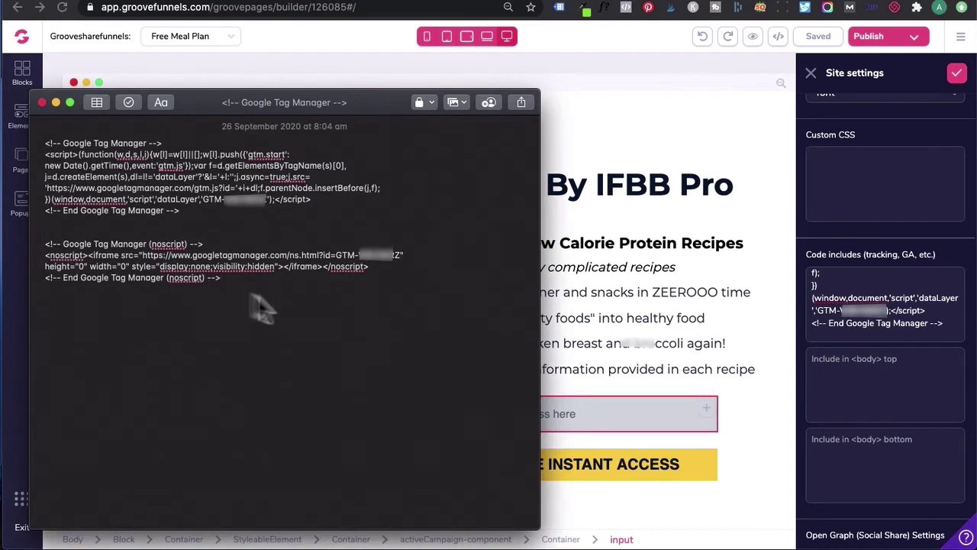
Paste the GTM noscript snippet into Include in <body> top, apply the settings, and save the page.
left_click_drag(260, 307, 36, 237)
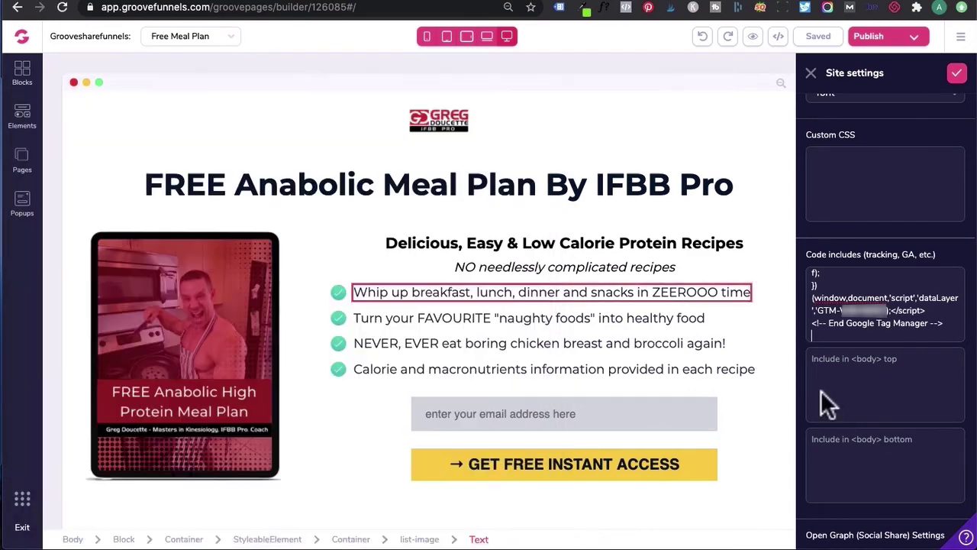
left_click(821, 392)
key("super+v")
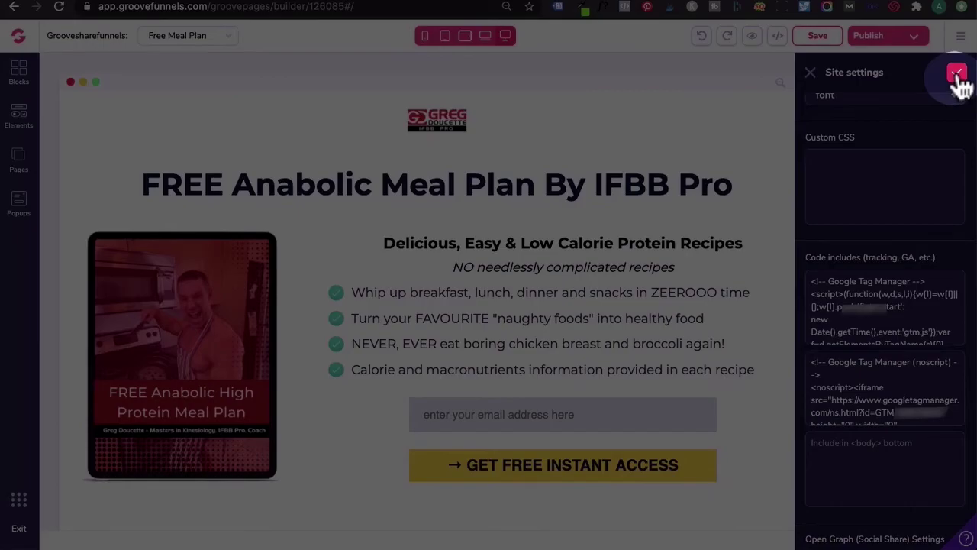
left_click(958, 74)
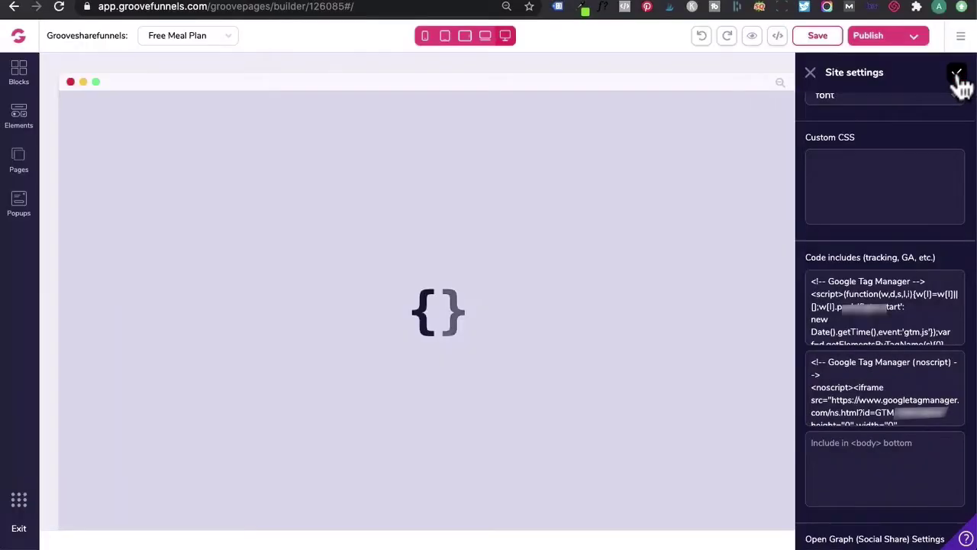
left_click(817, 35)
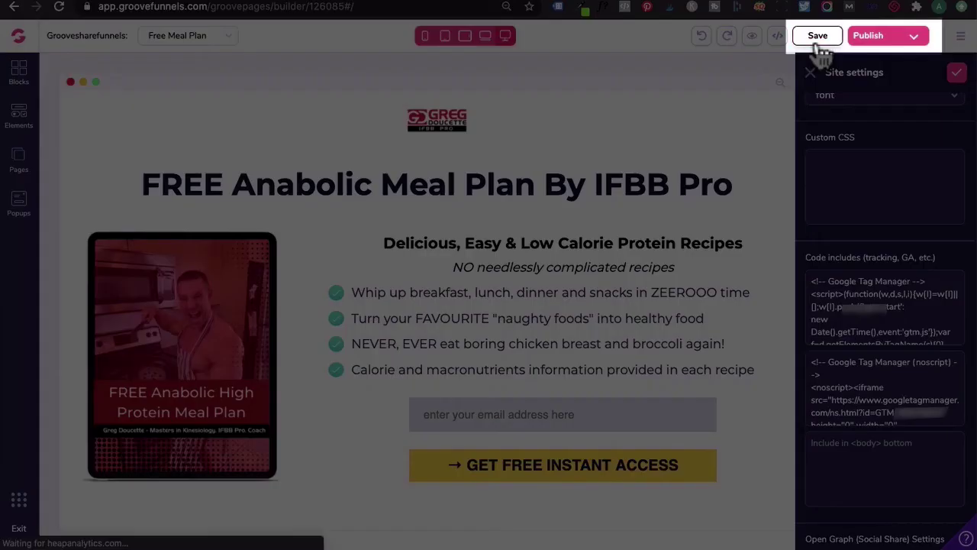
Start Tag Manager preview mode and load groovesharefunnels.com in a new browser tab.
left_click(918, 42)
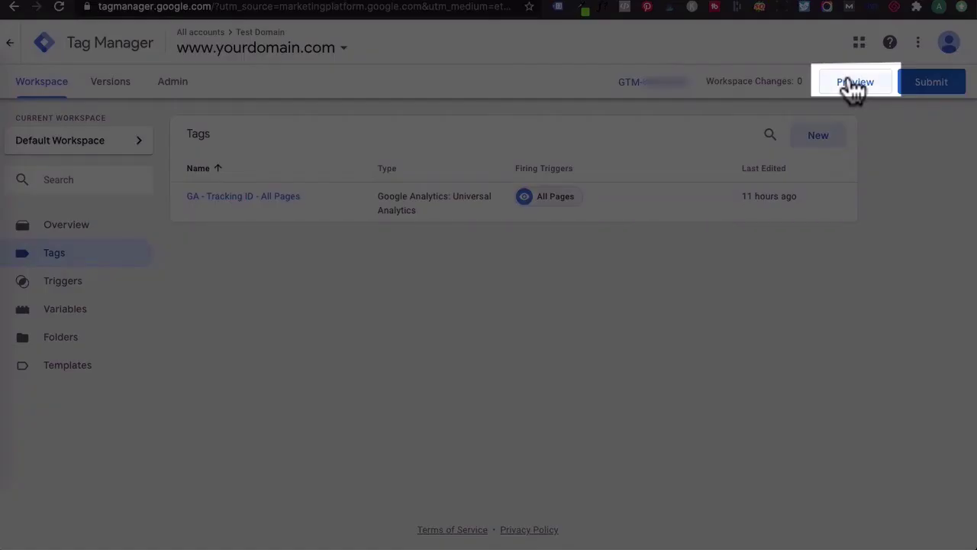
left_click(852, 85)
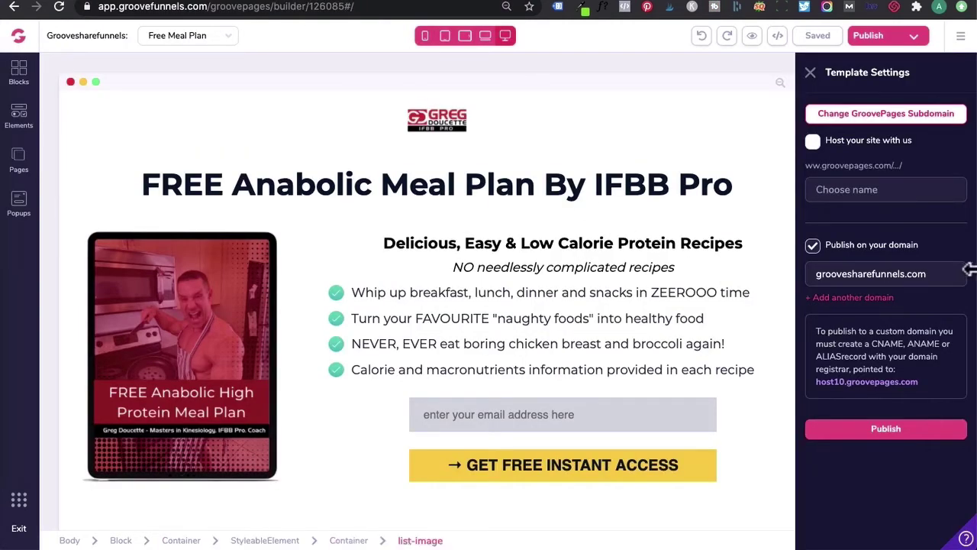
double_click(927, 274)
triple_click(926, 274)
key("super+c")
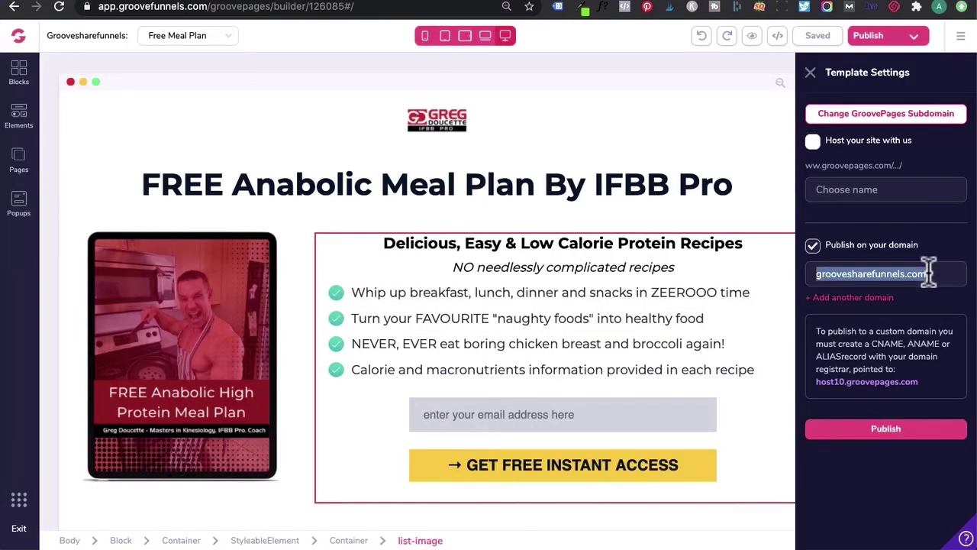
key("super+t")
key("super+v")
key("Return")
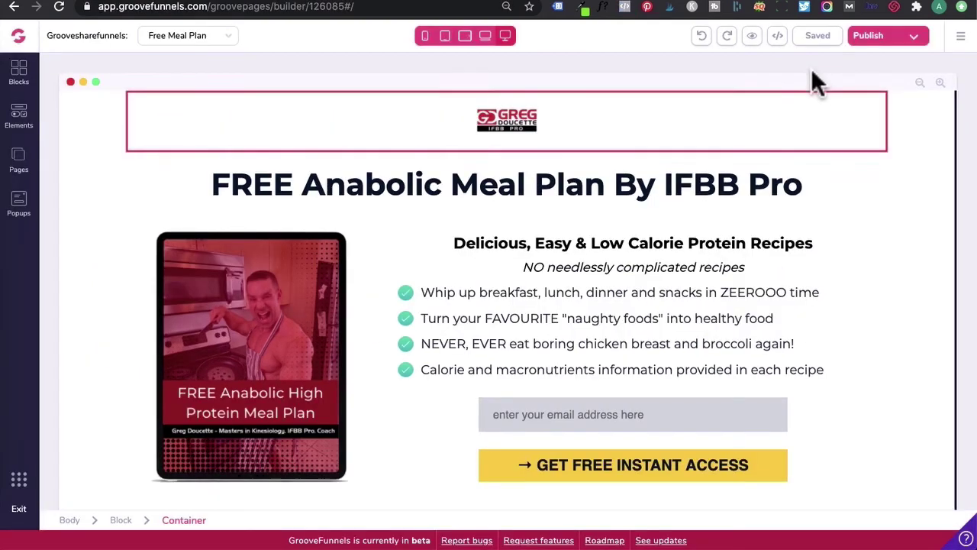
Open Site settings and select the Facebook Pixel code inside Code includes.
left_click(961, 36)
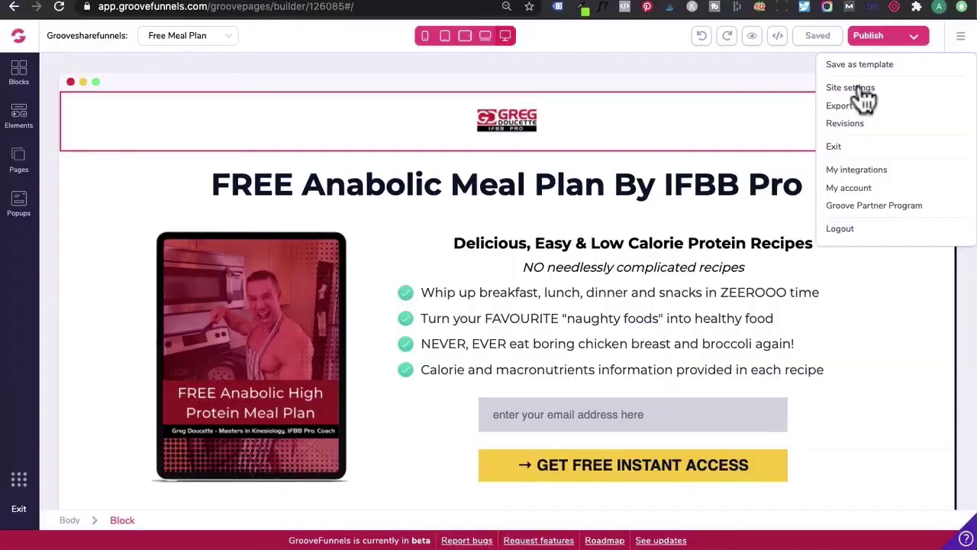
left_click(858, 89)
scroll(865, 306, "down", 4)
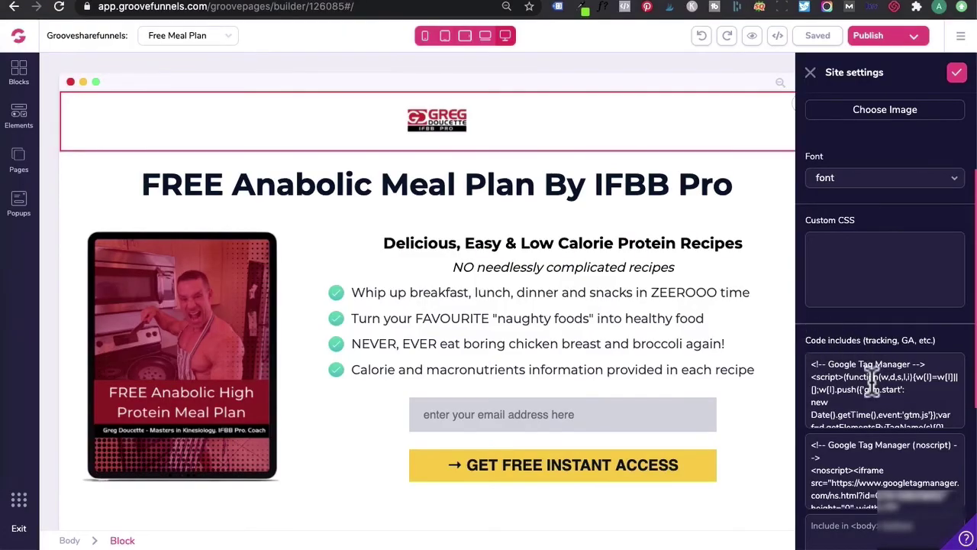
scroll(872, 382, "down", 5)
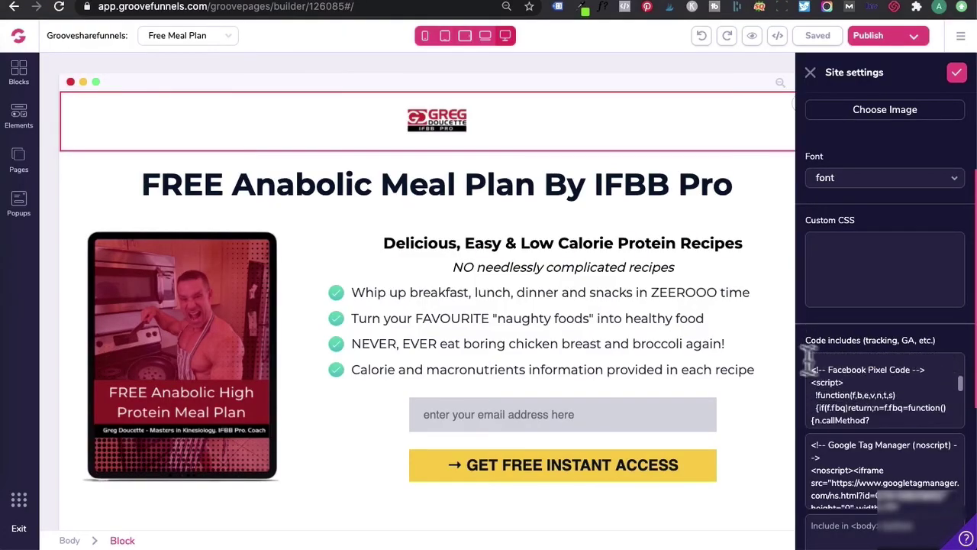
left_click_drag(814, 367, 833, 427)
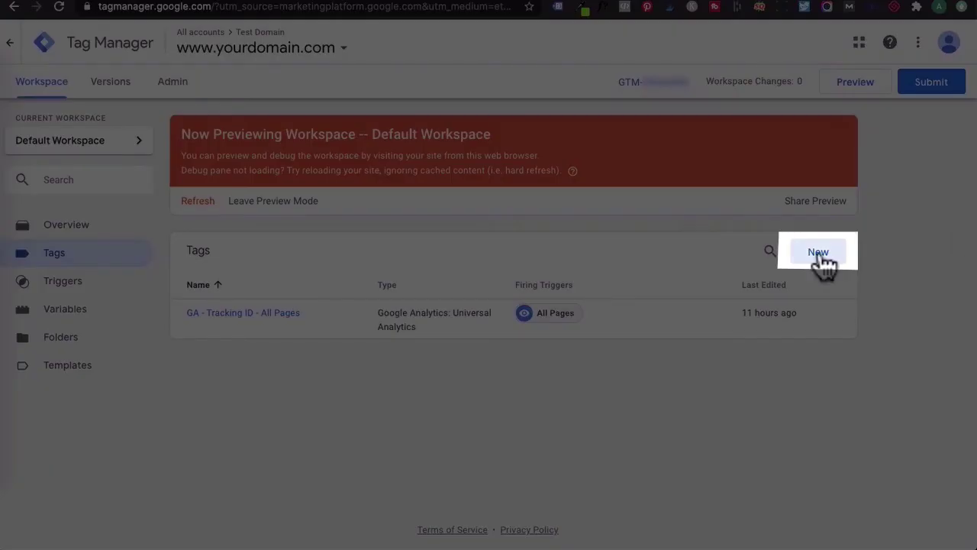
Create a new Custom HTML tag named 'FB Pixel - All Pages'.
left_click(818, 252)
left_click(253, 41)
type("FB Pix")
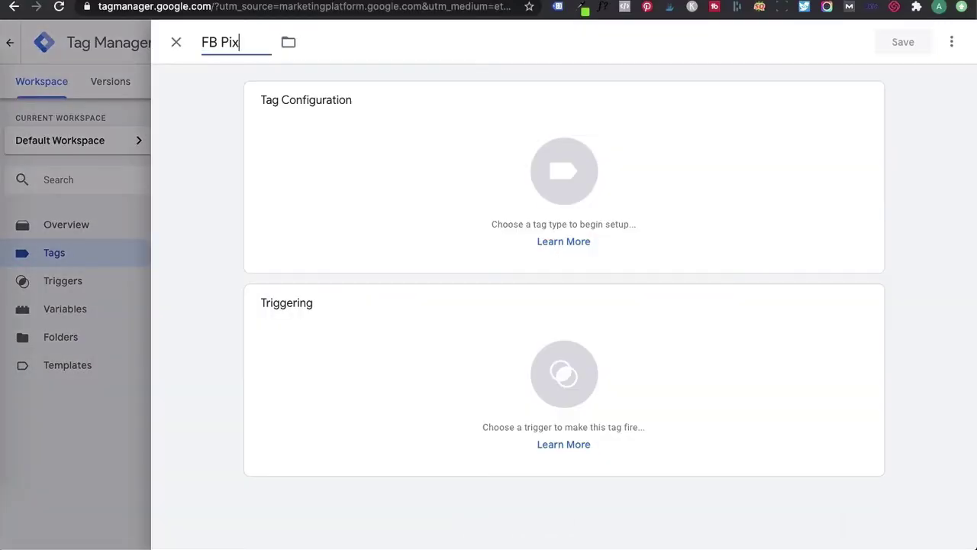
type("el - All Pages")
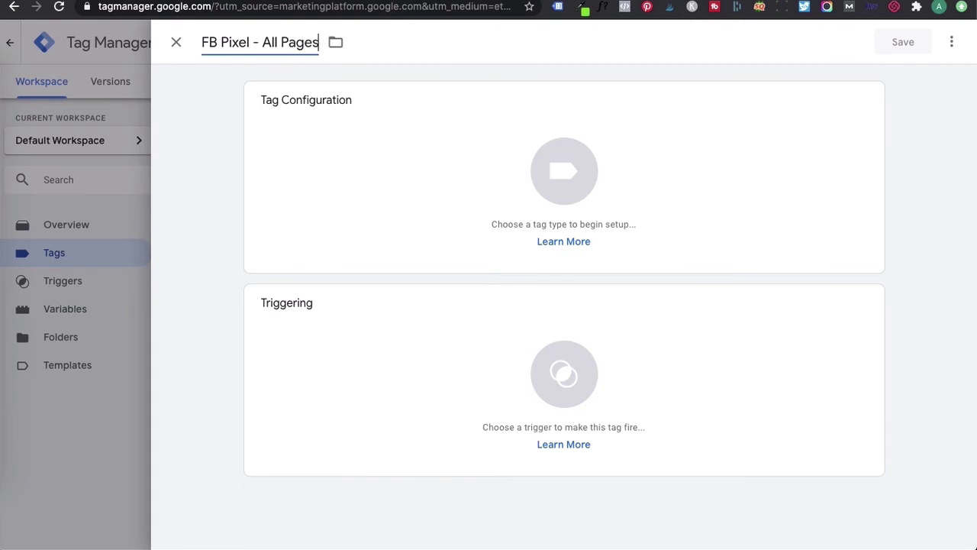
left_click(453, 198)
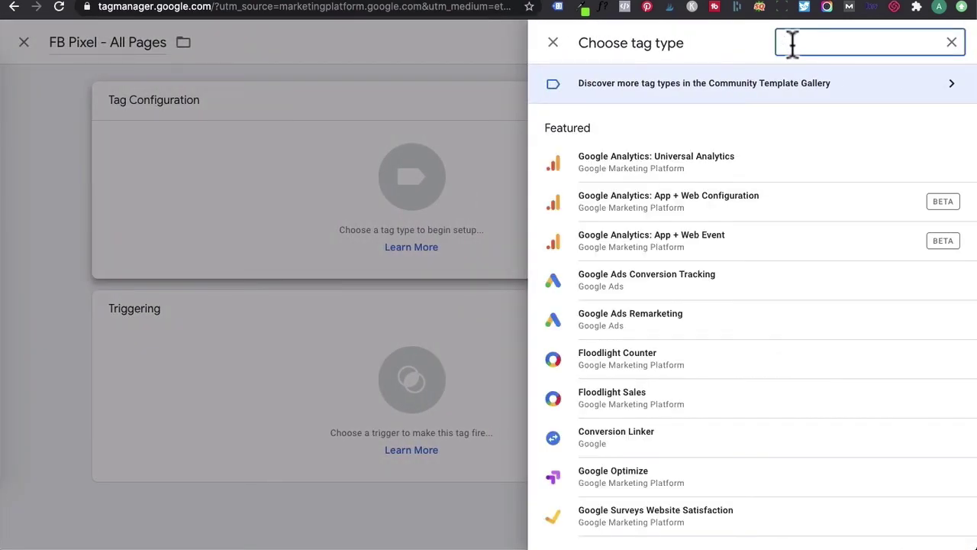
type("custom")
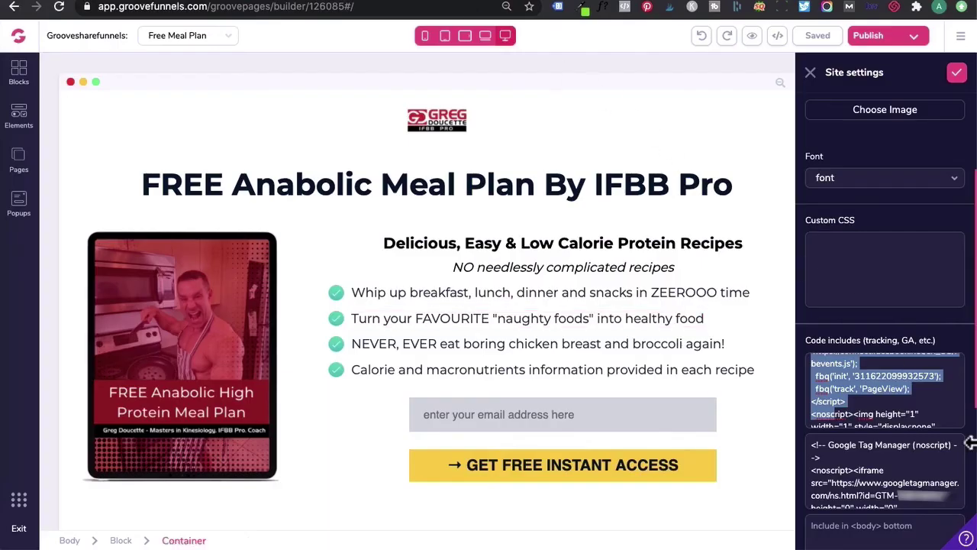
scroll(912, 403, "up", 5)
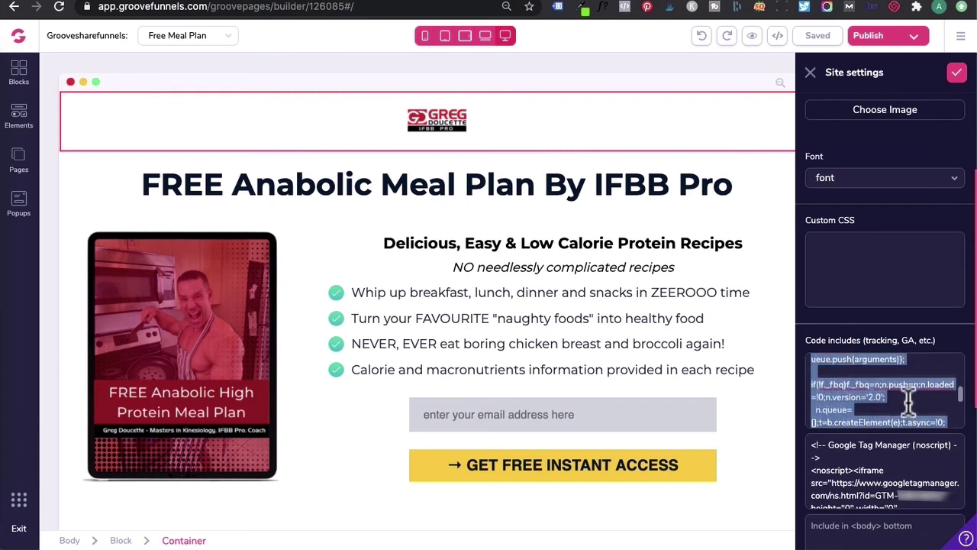
scroll(910, 401, "up", 3)
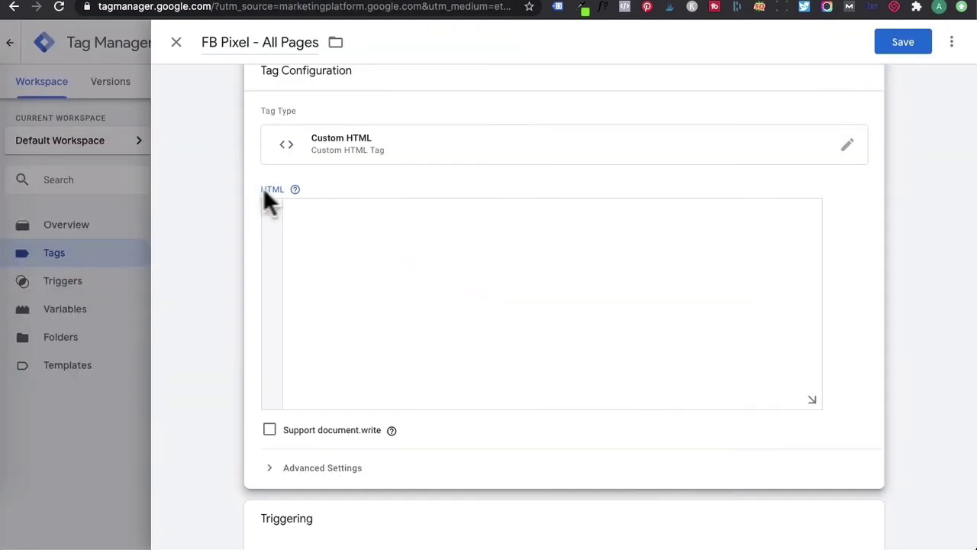
Paste the Facebook Pixel code into the tag's HTML, trigger it on All Pages, and save.
left_click(298, 206)
key("super+v")
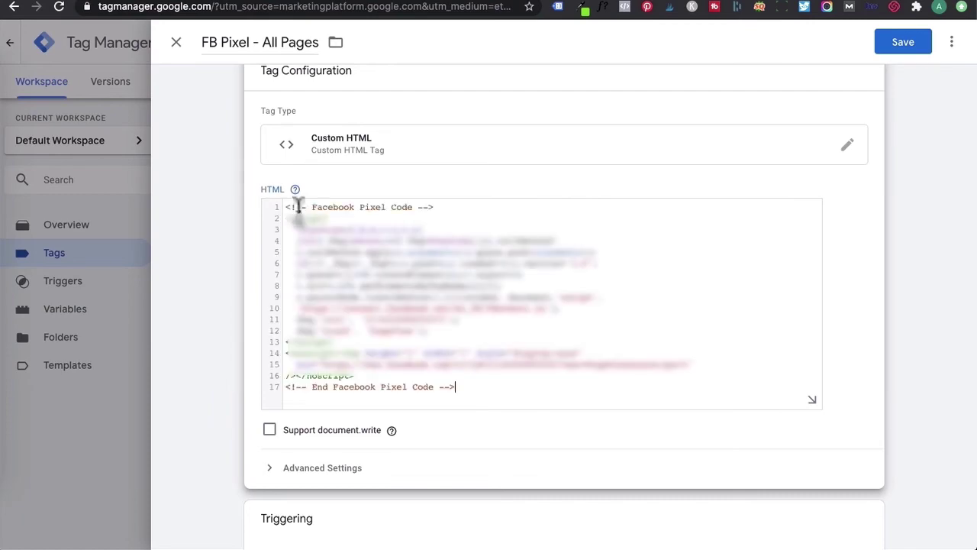
scroll(413, 343, "down", 1)
scroll(412, 347, "down", 4)
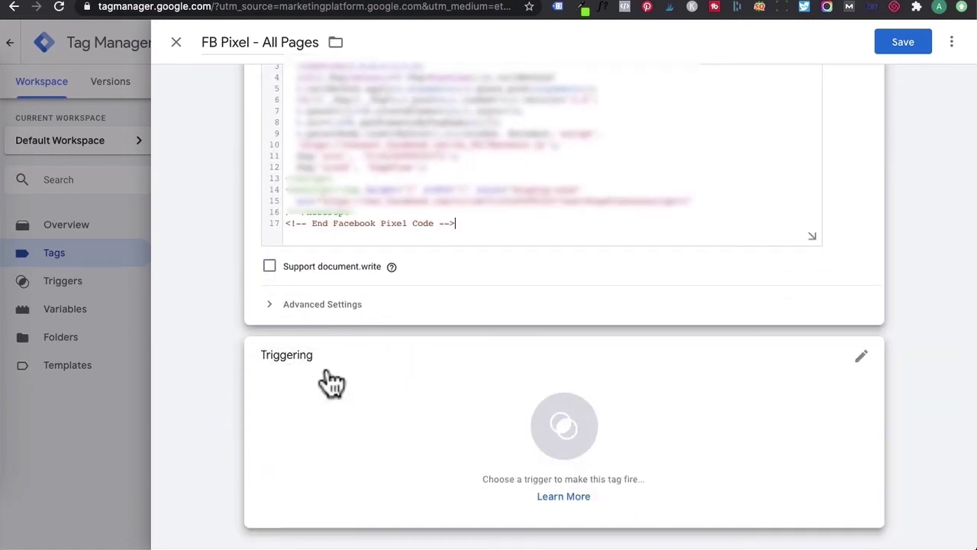
left_click(332, 384)
left_click(267, 114)
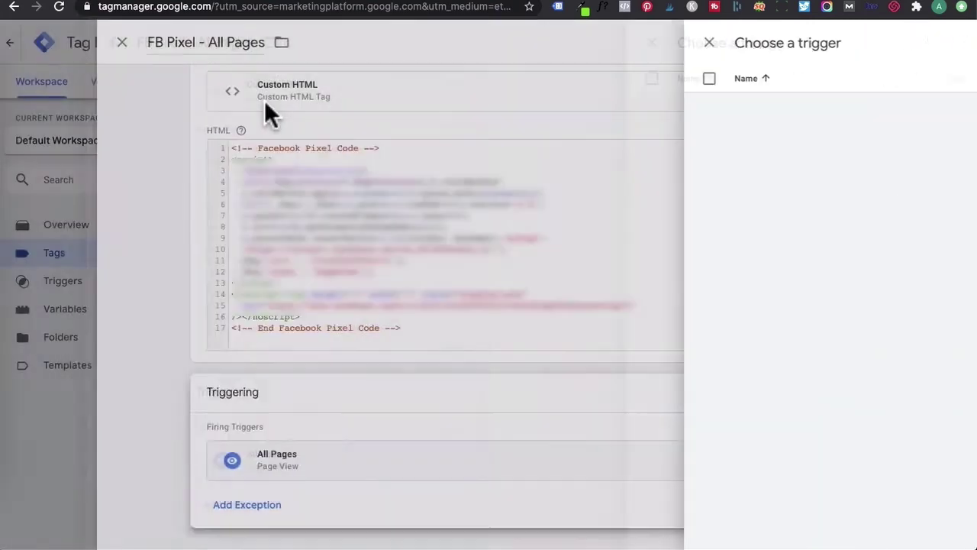
scroll(764, 153, "up", 1)
left_click(898, 44)
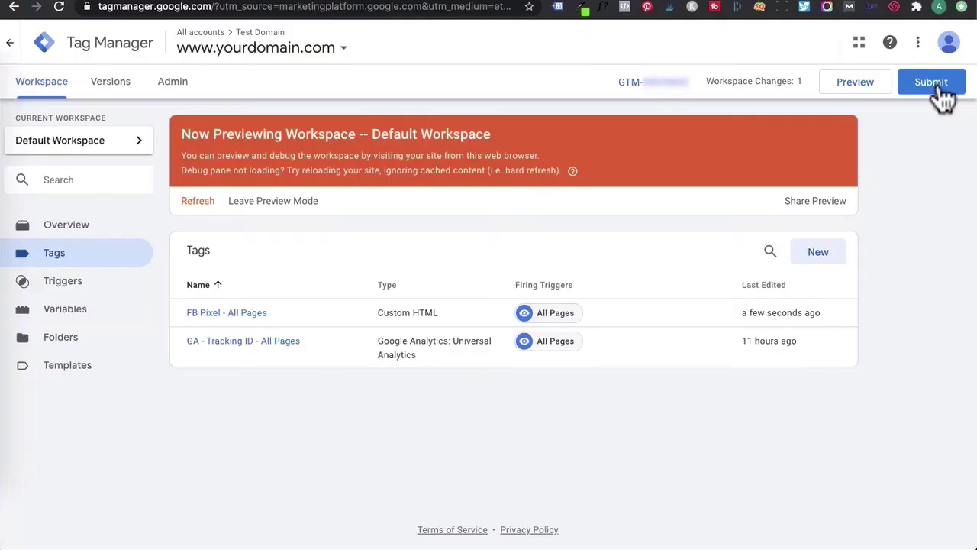
Submit and publish the workspace changes as version 'fb pixel tag'.
left_click(931, 83)
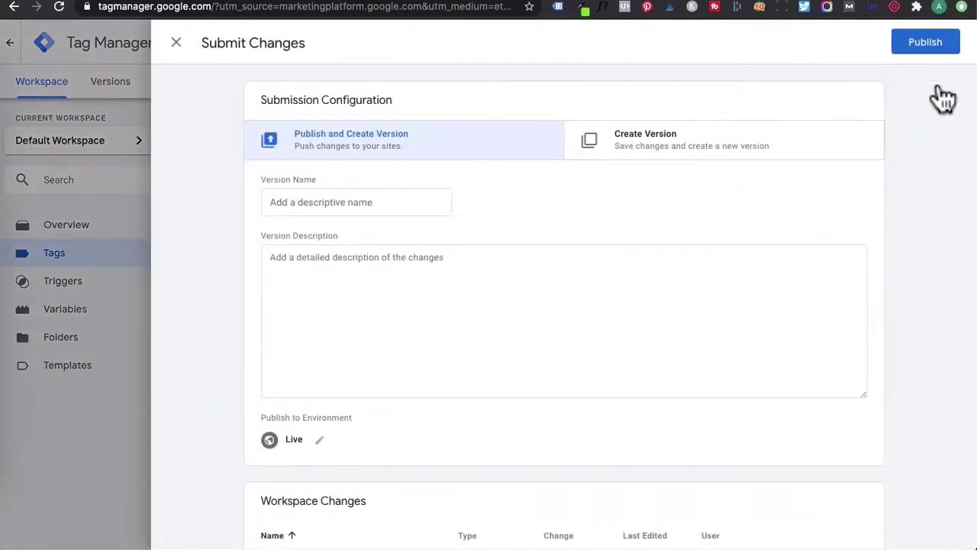
left_click(927, 43)
left_click(435, 229)
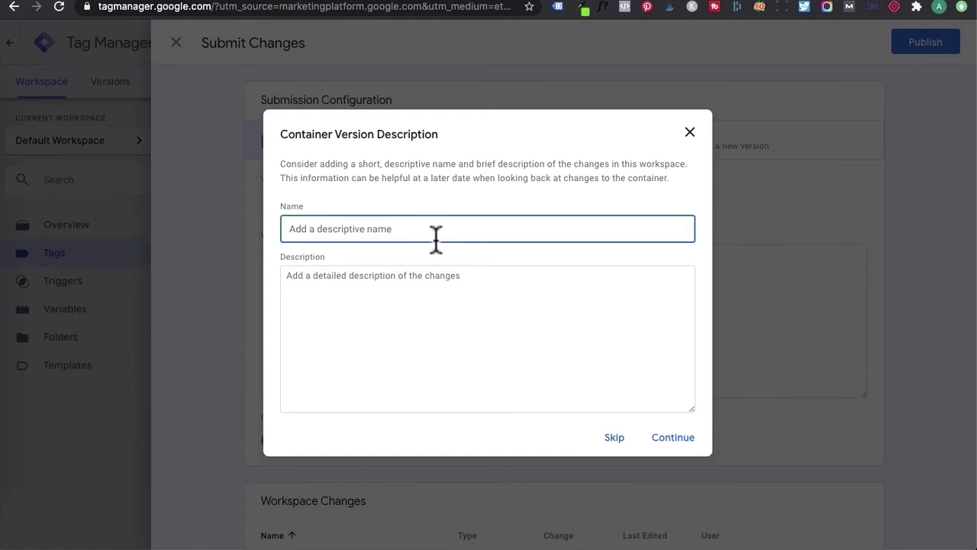
type("fb pixel tag")
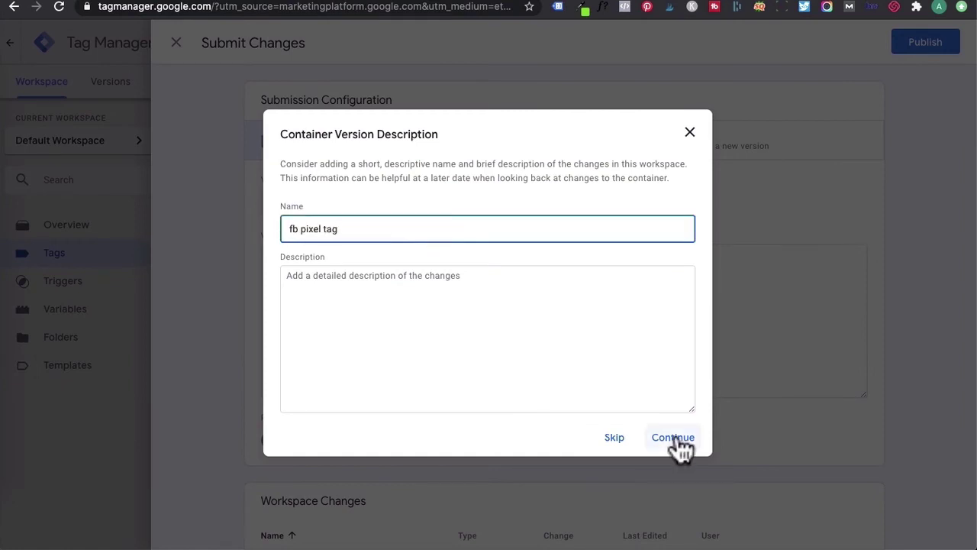
left_click(673, 438)
left_click(48, 90)
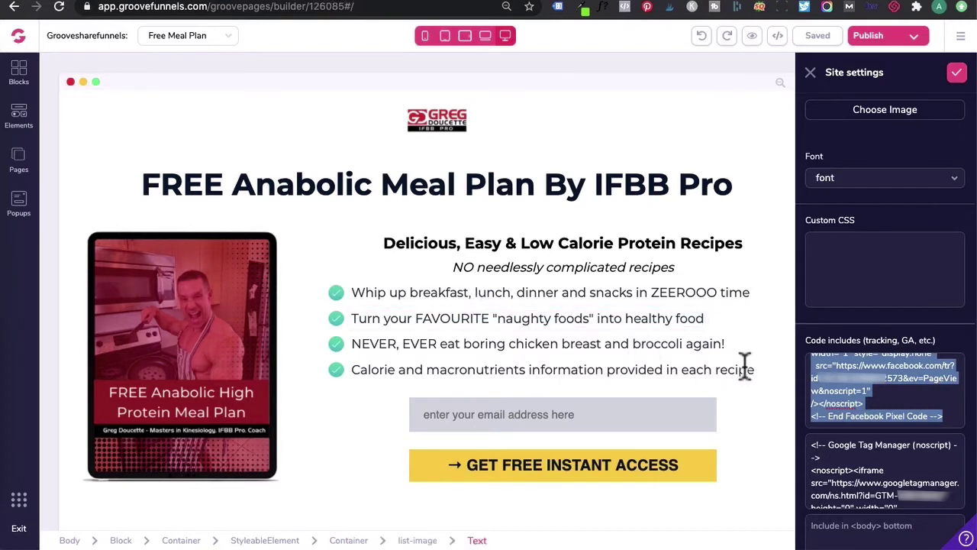
Delete the Facebook Pixel code from Code includes, then save and publish the page.
left_click_drag(745, 365, 836, 394)
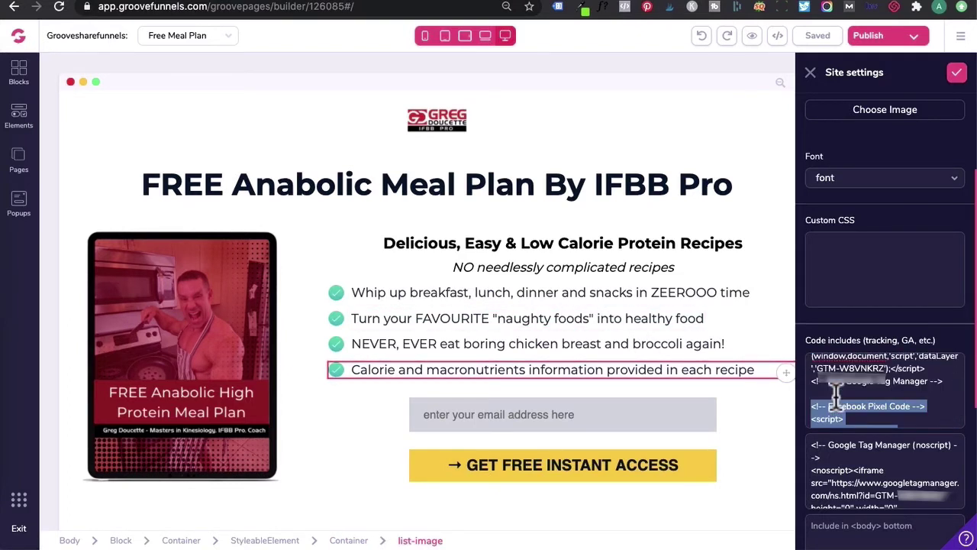
key("BackSpace")
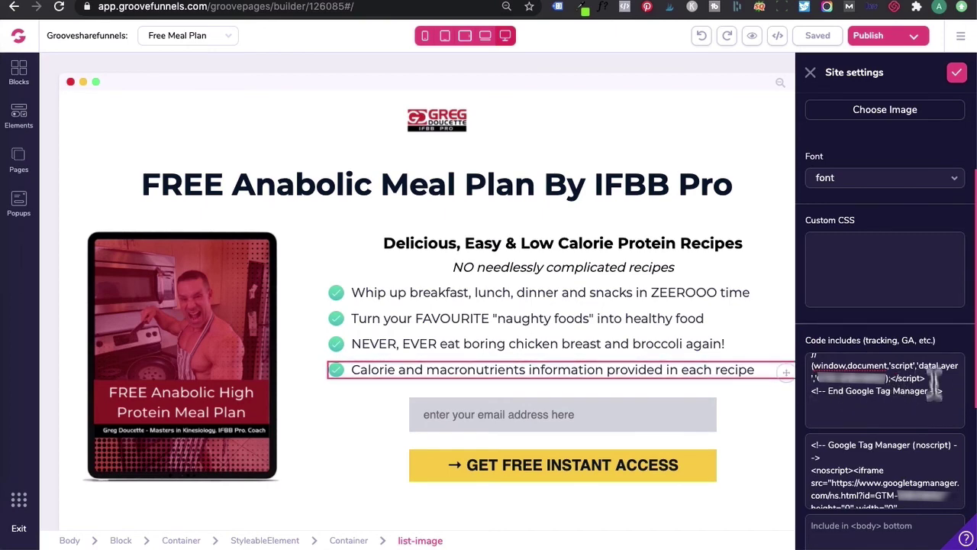
left_click(957, 74)
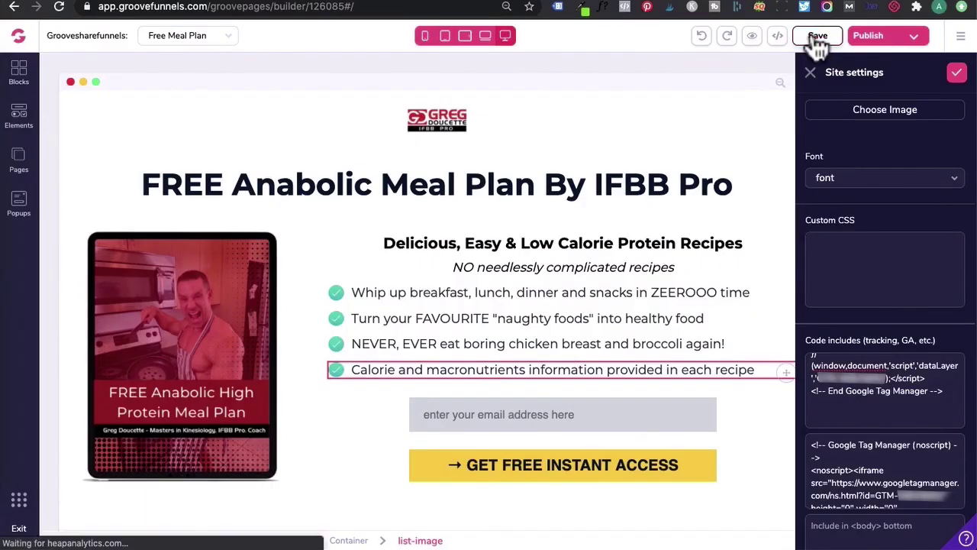
left_click(816, 36)
left_click(868, 36)
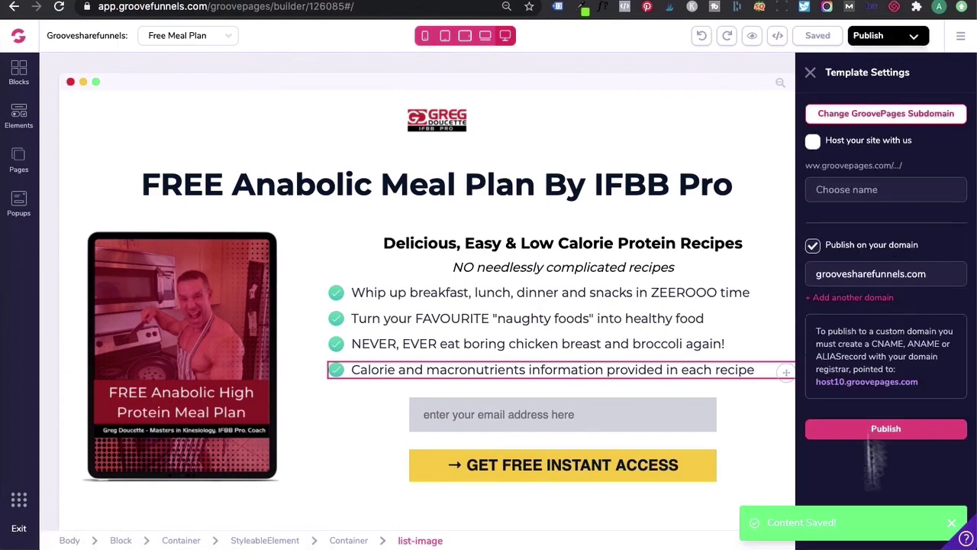
left_click(901, 430)
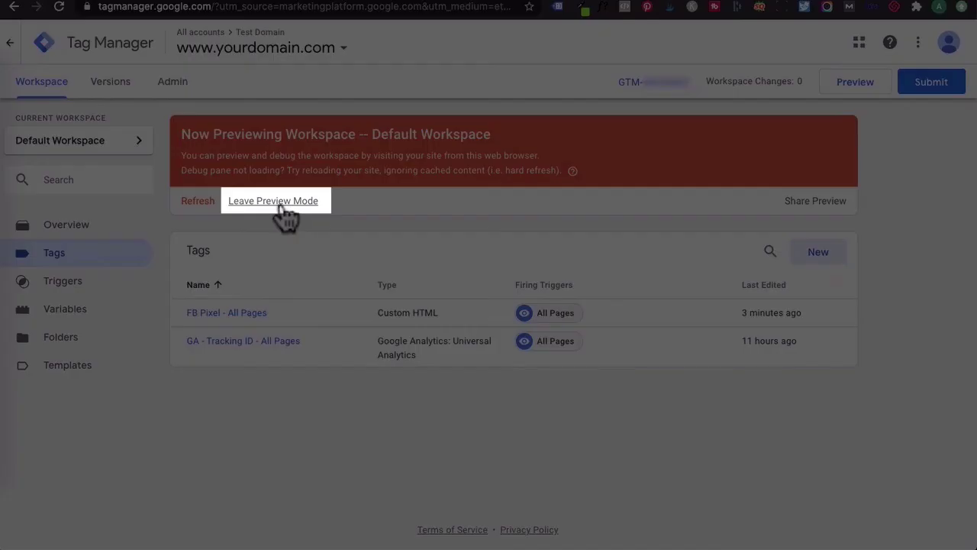
Leave Tag Manager preview mode and confirm with OK.
left_click(277, 203)
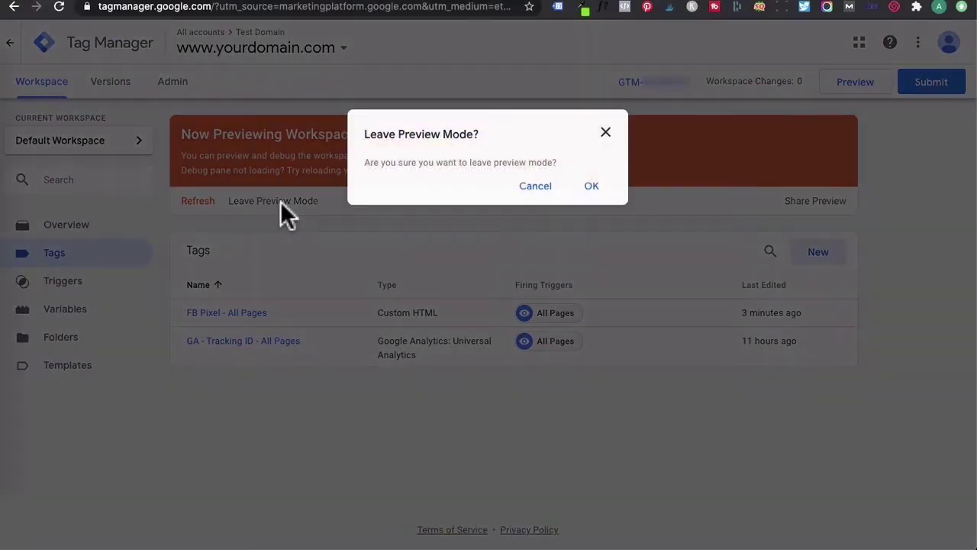
left_click(593, 187)
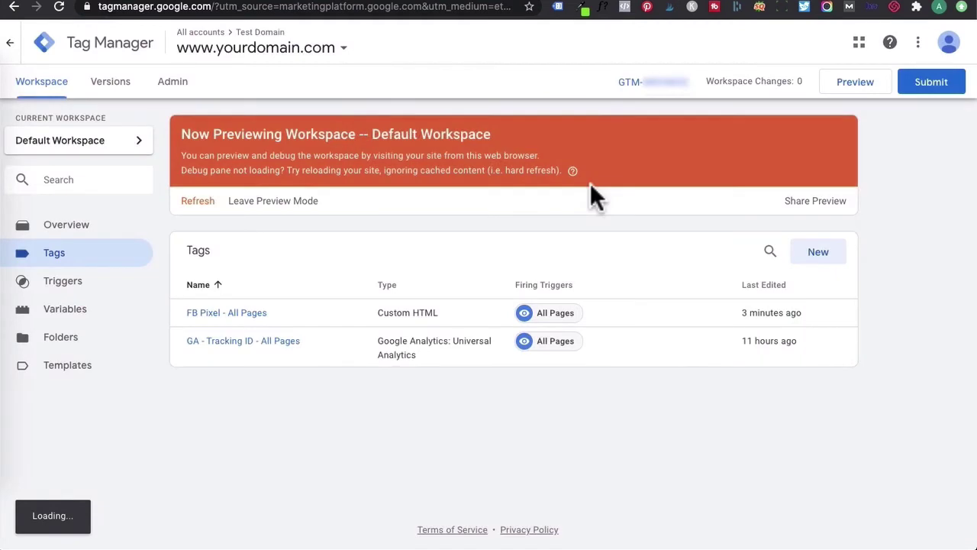